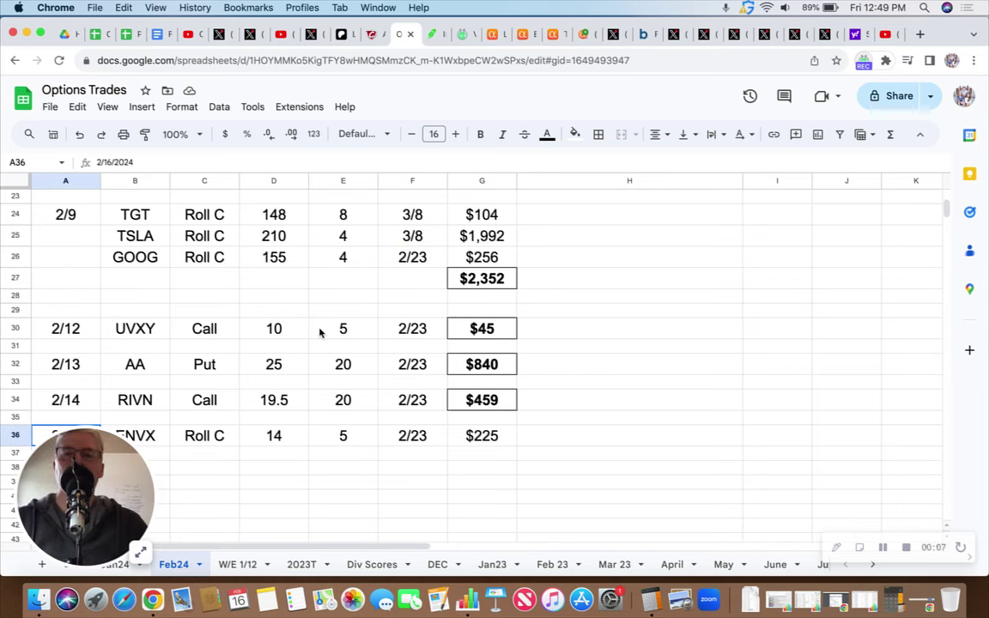
# Review the 2/16 ENVX roll row: strike 14, 5 contracts, 2/23 expiration, $225 credit.
pyautogui.scroll(-3, 319, 361)
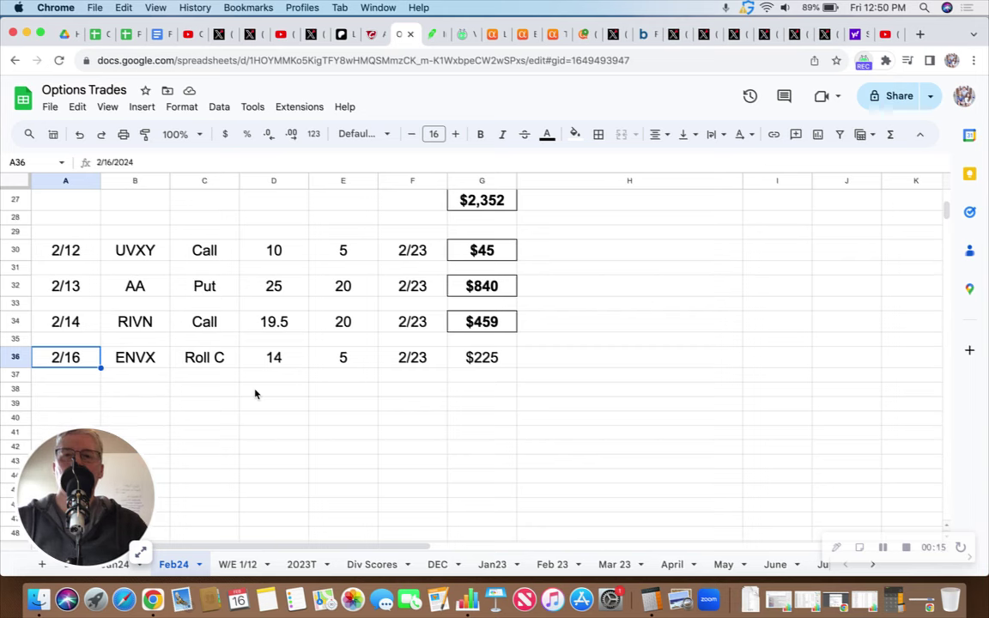
pyautogui.click(116, 361)
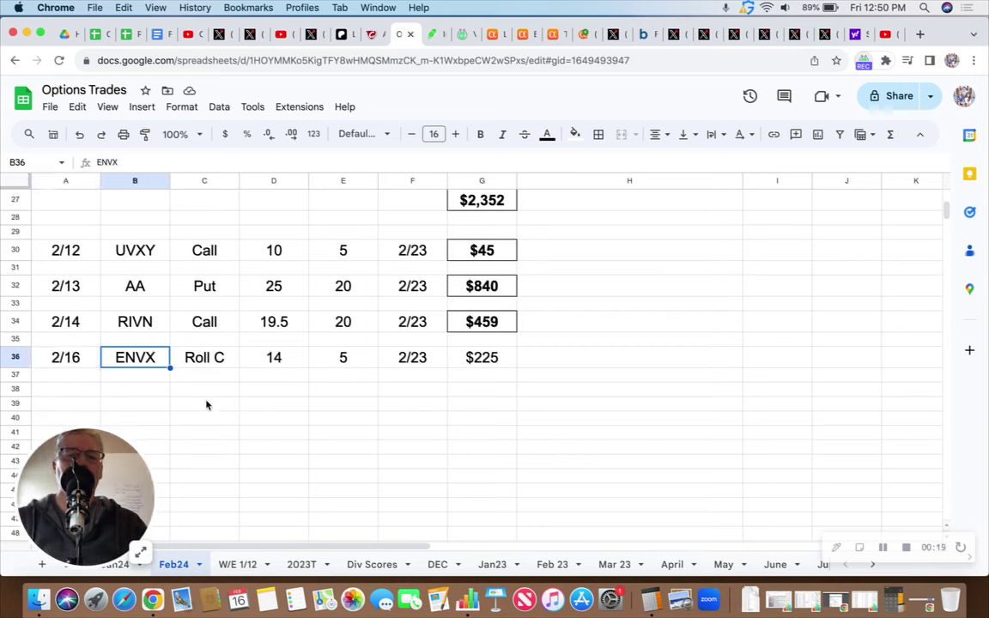
pyautogui.press('Right')
pyautogui.press('Right')
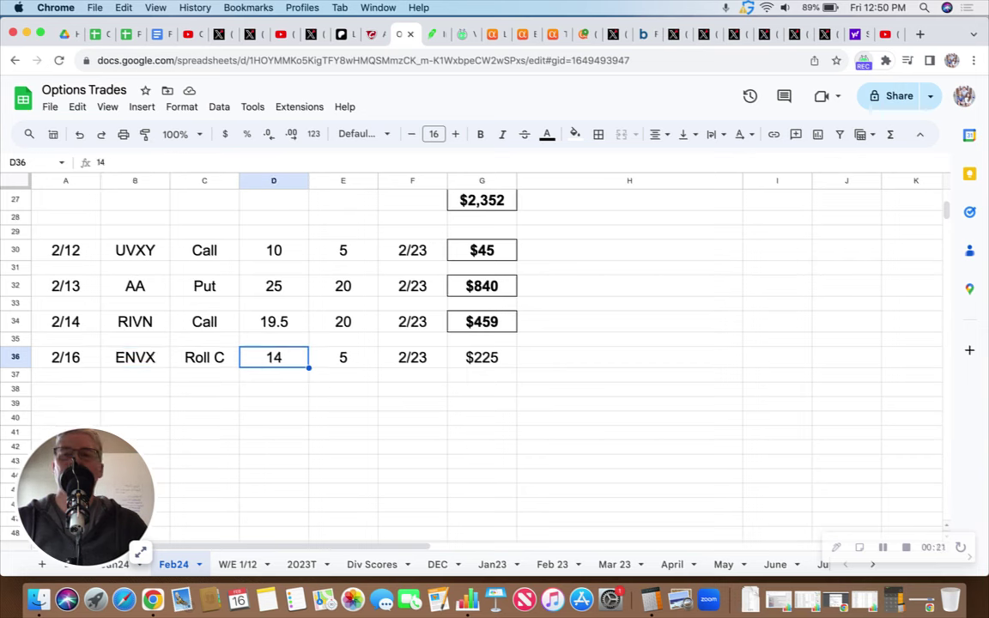
pyautogui.press('Right')
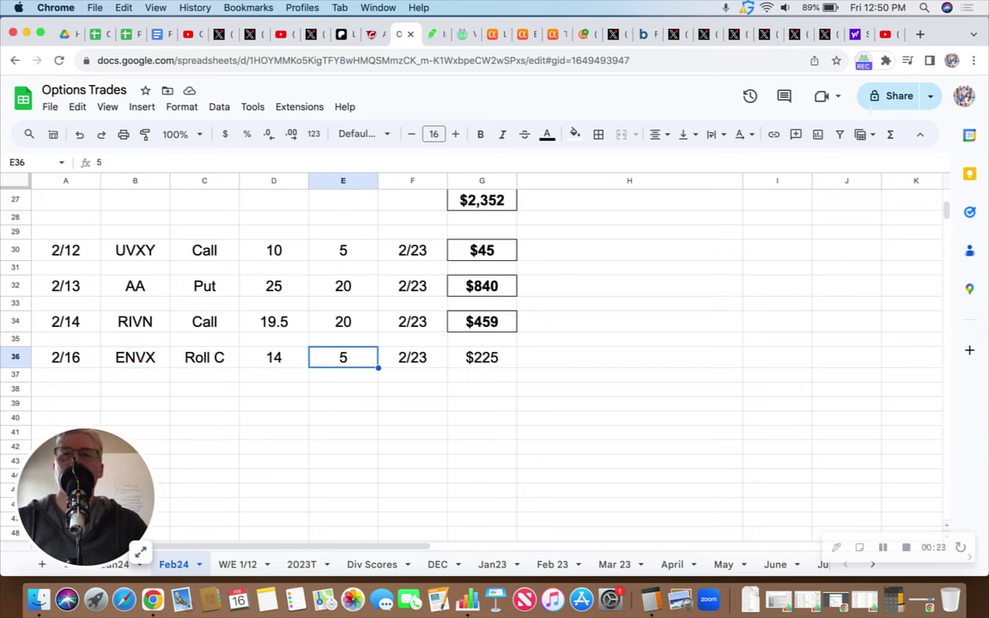
pyautogui.press('Right')
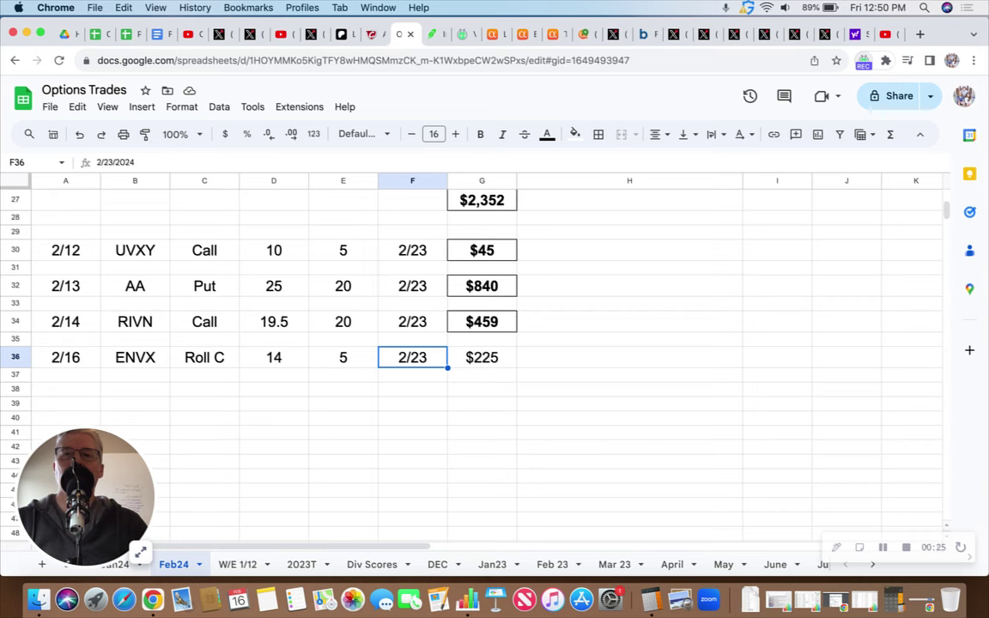
pyautogui.press('Right')
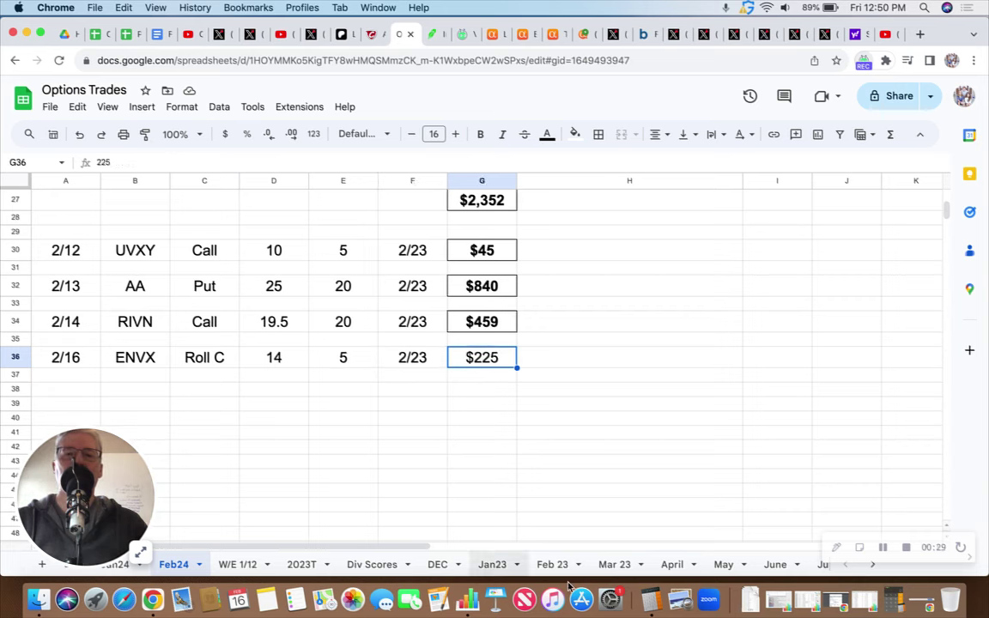
# Move Calculator aside and compute the ENVX capital at risk, 14×500 = 7000.
pyautogui.click(649, 606)
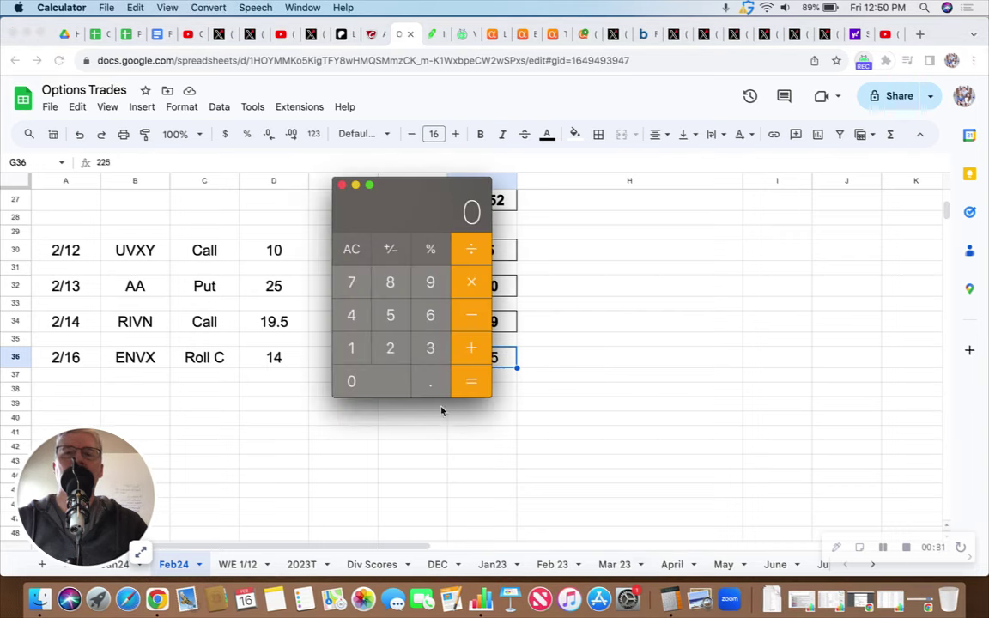
pyautogui.moveTo(378, 230); pyautogui.dragTo(587, 251)
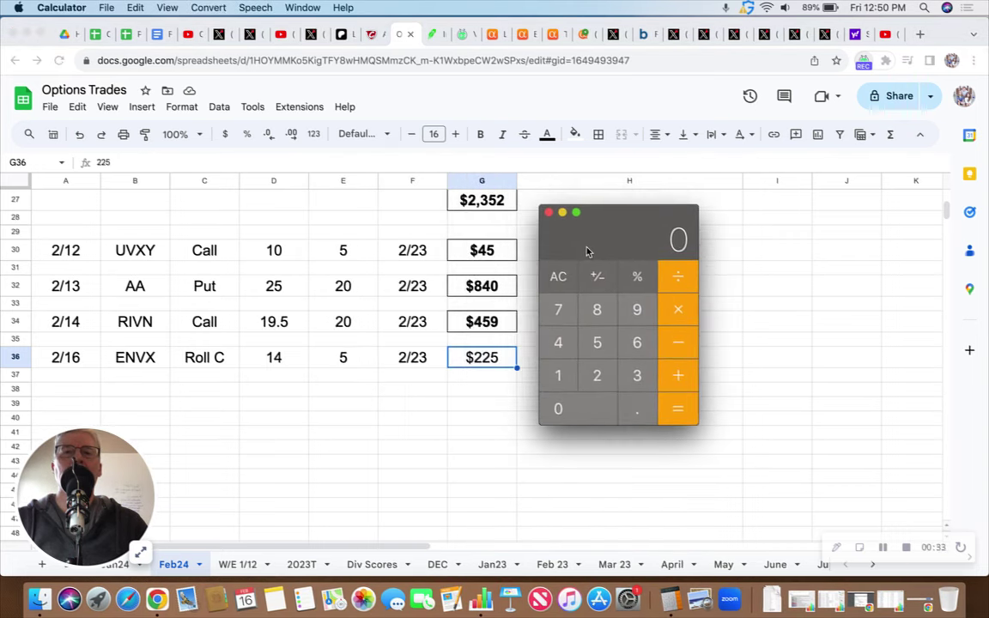
pyautogui.click(560, 376)
pyautogui.write('4')
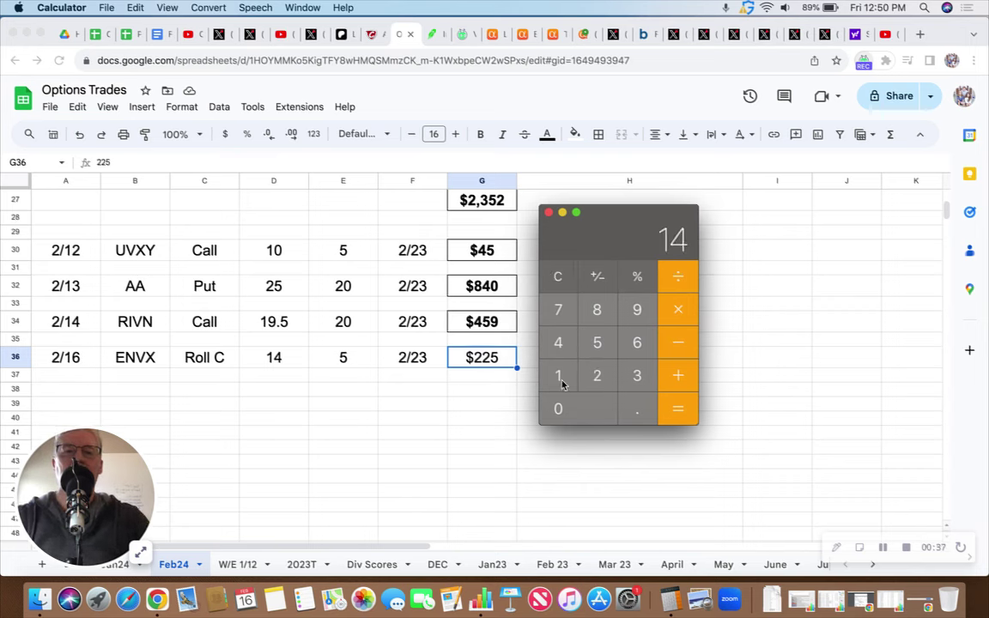
pyautogui.write('*500')
pyautogui.press('Return')
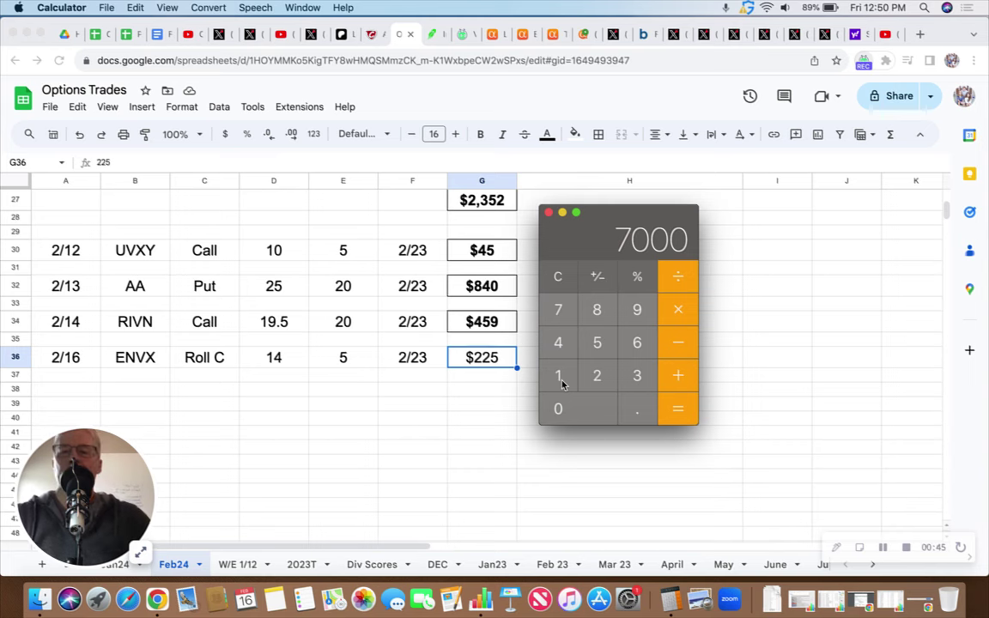
# Annualize the return as 225 ÷ 7000 ÷ 7 × 365 ≈ 1.676, then minimize Calculator.
pyautogui.write('225')
pyautogui.write('/7000')
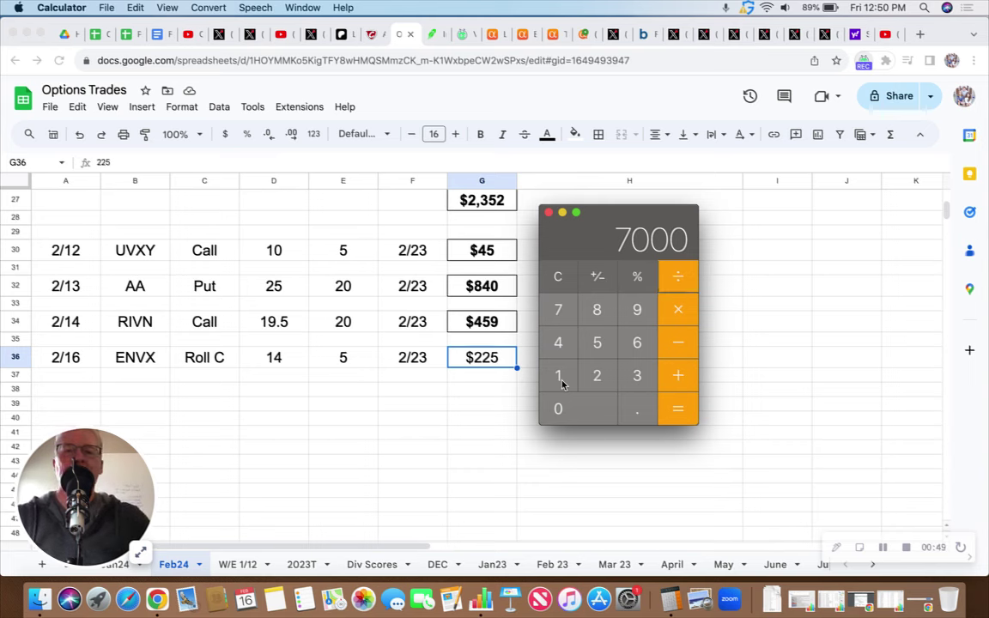
pyautogui.press('Return')
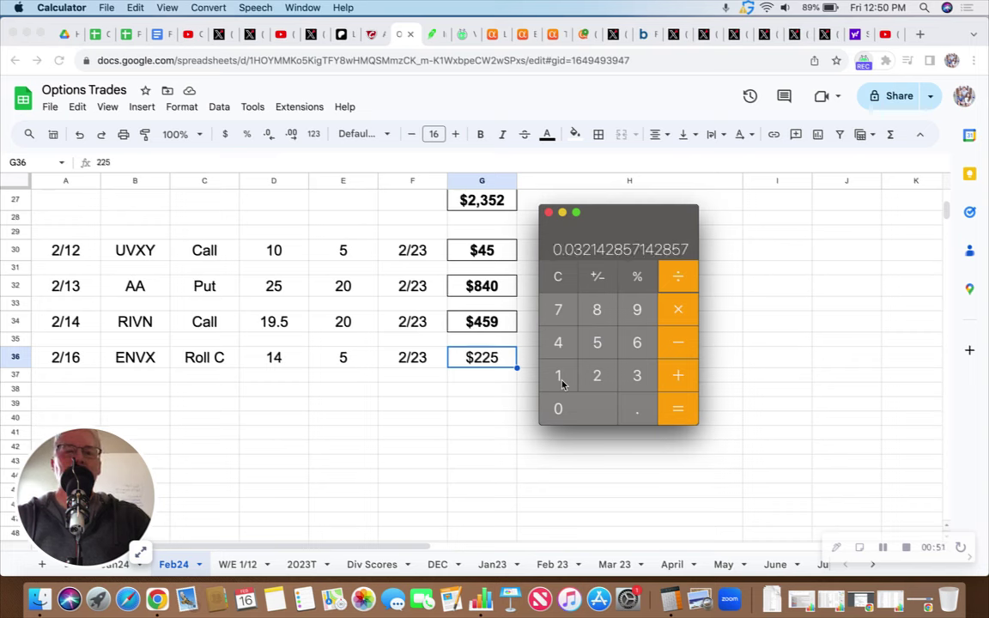
pyautogui.write('7')
pyautogui.press('Return')
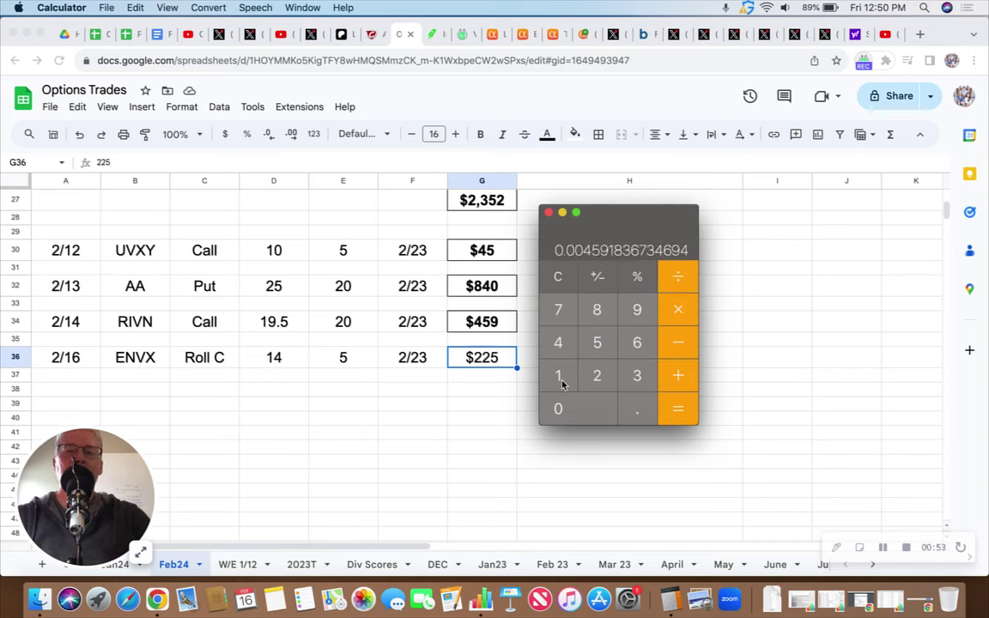
pyautogui.write('*365')
pyautogui.press('Return')
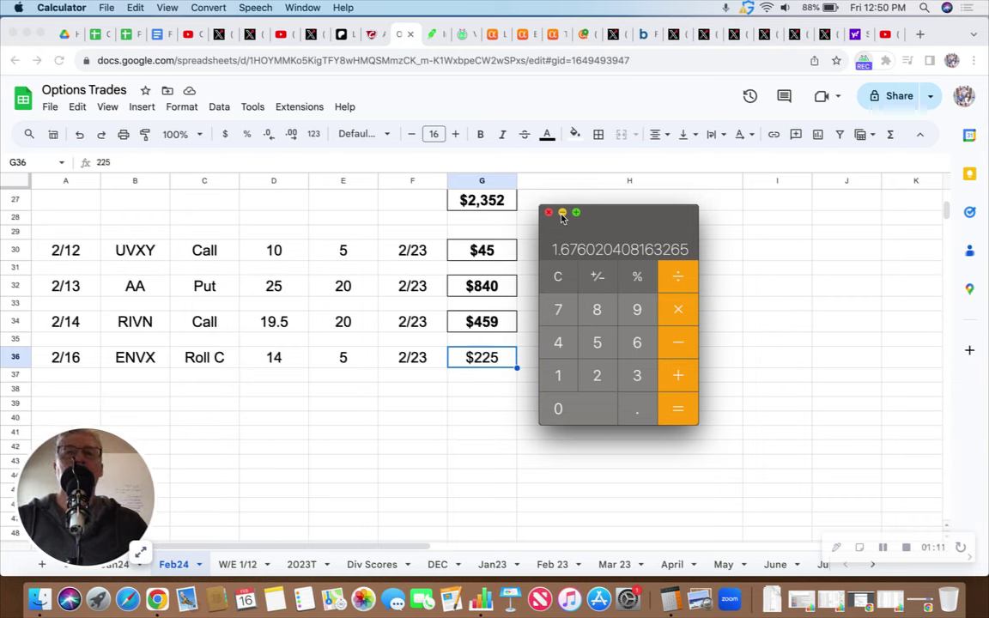
pyautogui.click(562, 213)
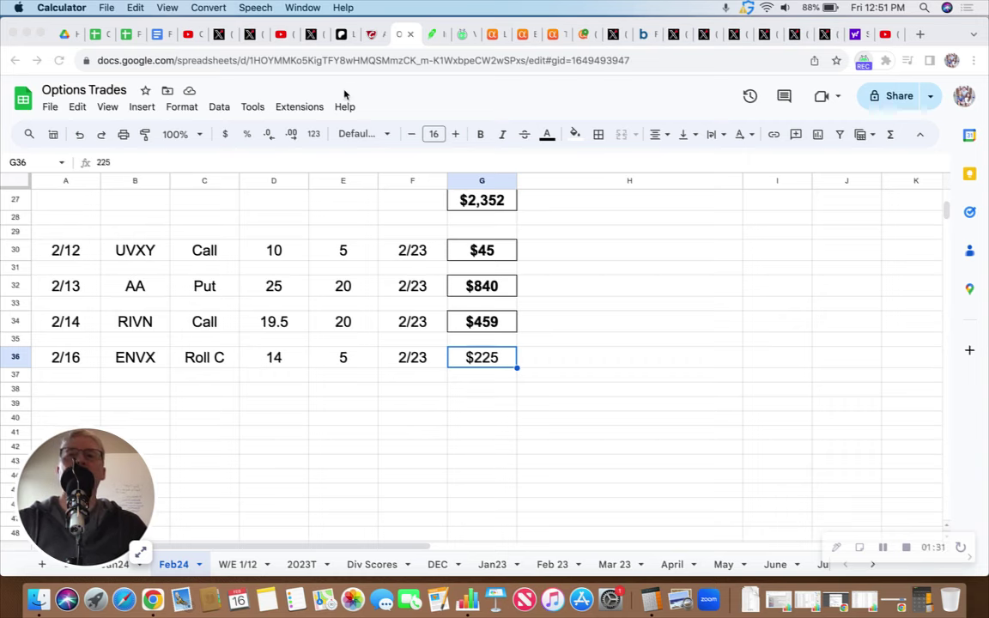
# In Robinhood, open the PBF $48 Call and its 1-contract $1.20 limit buy-to-close order.
pyautogui.click(431, 35)
pyautogui.click(430, 35)
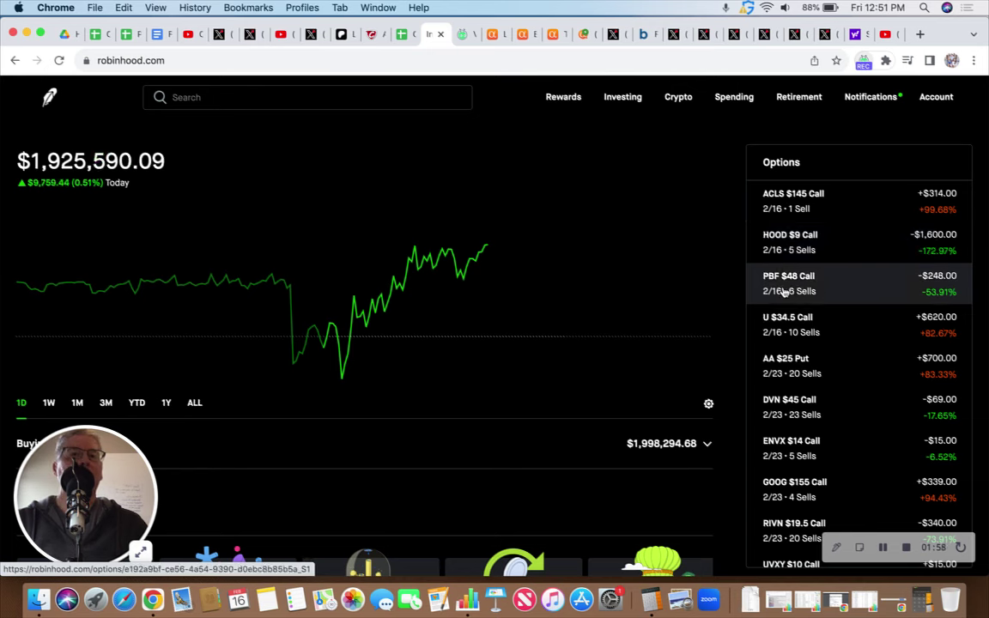
pyautogui.click(793, 288)
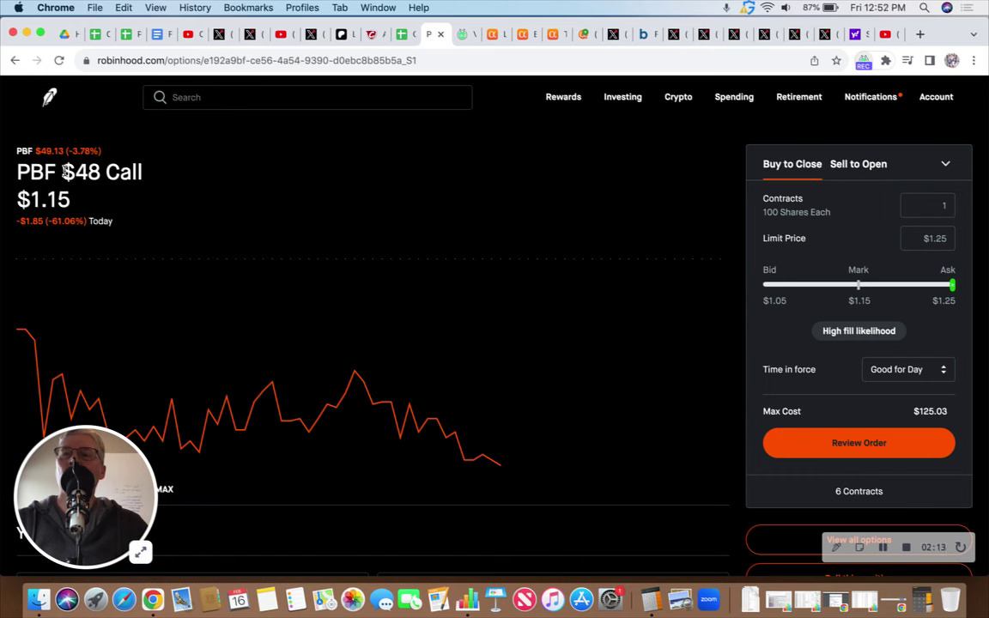
pyautogui.moveTo(60, 171); pyautogui.dragTo(99, 172)
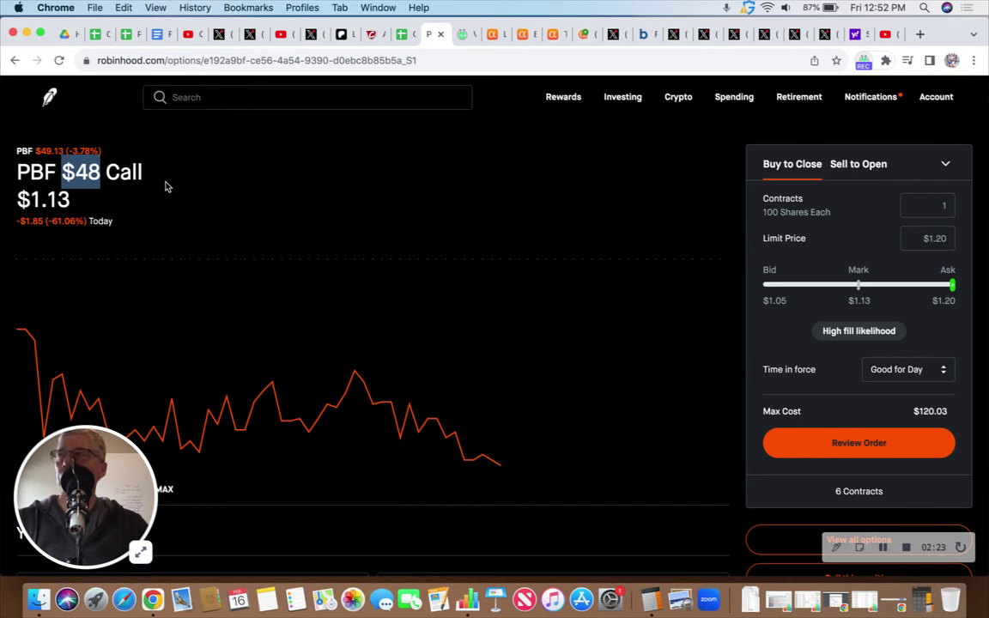
pyautogui.click(165, 187)
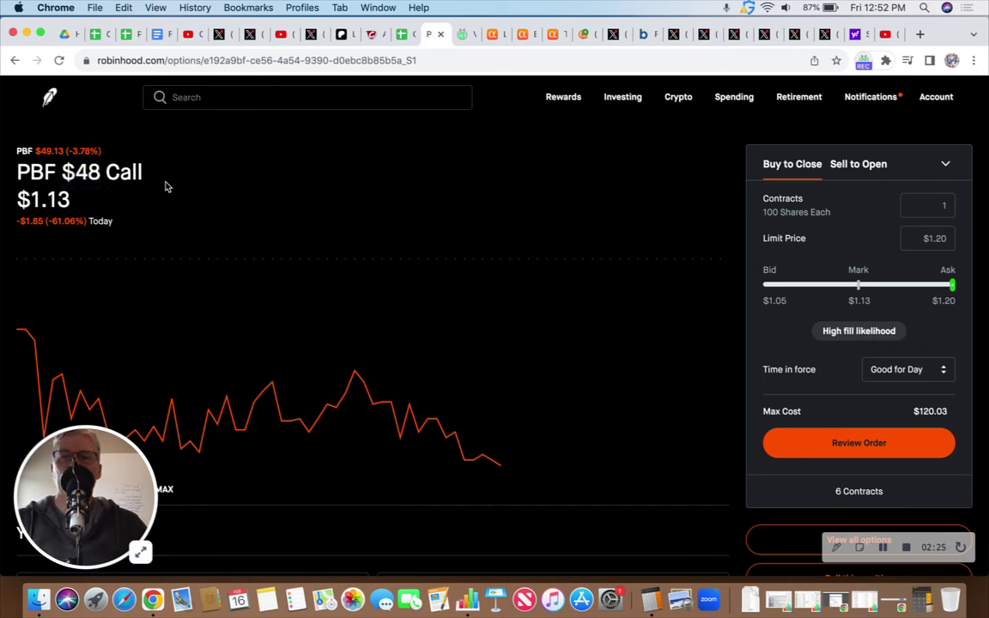
# Return to the Robinhood home page and open the U $34.5 Call position.
pyautogui.click(49, 96)
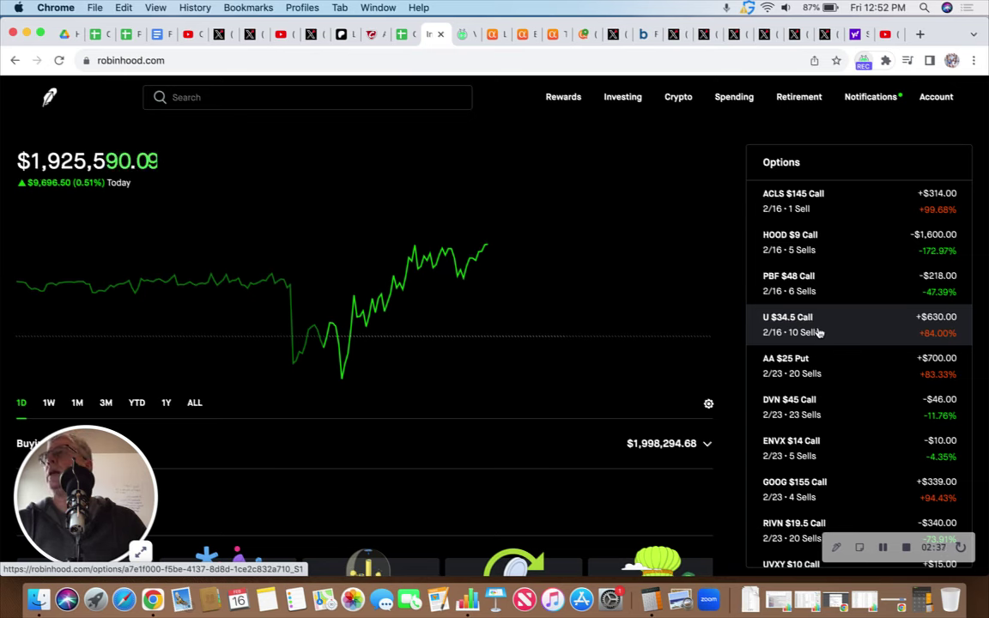
pyautogui.click(818, 332)
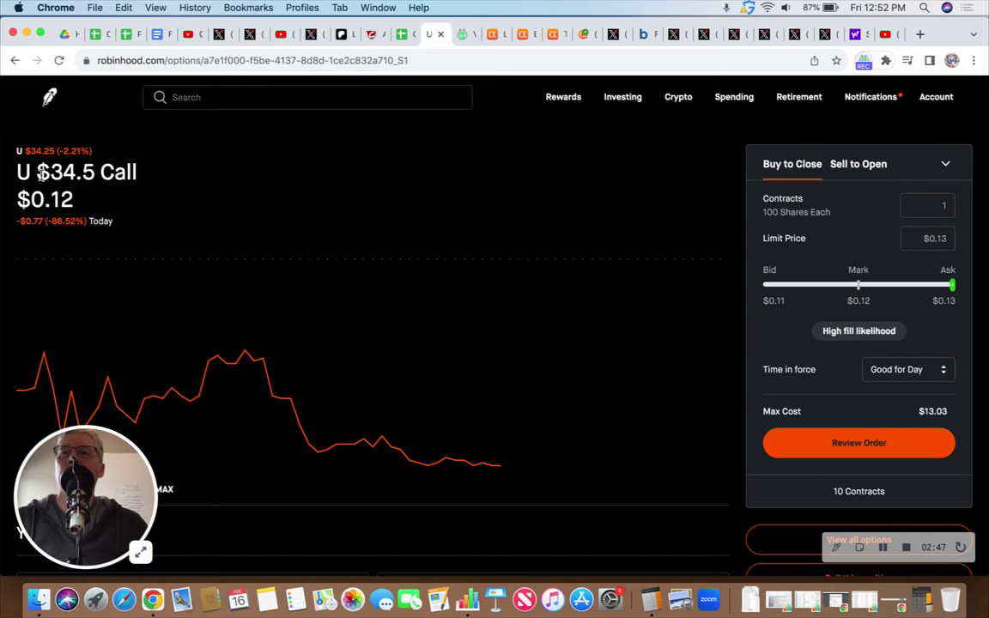
pyautogui.moveTo(38, 171); pyautogui.dragTo(103, 170)
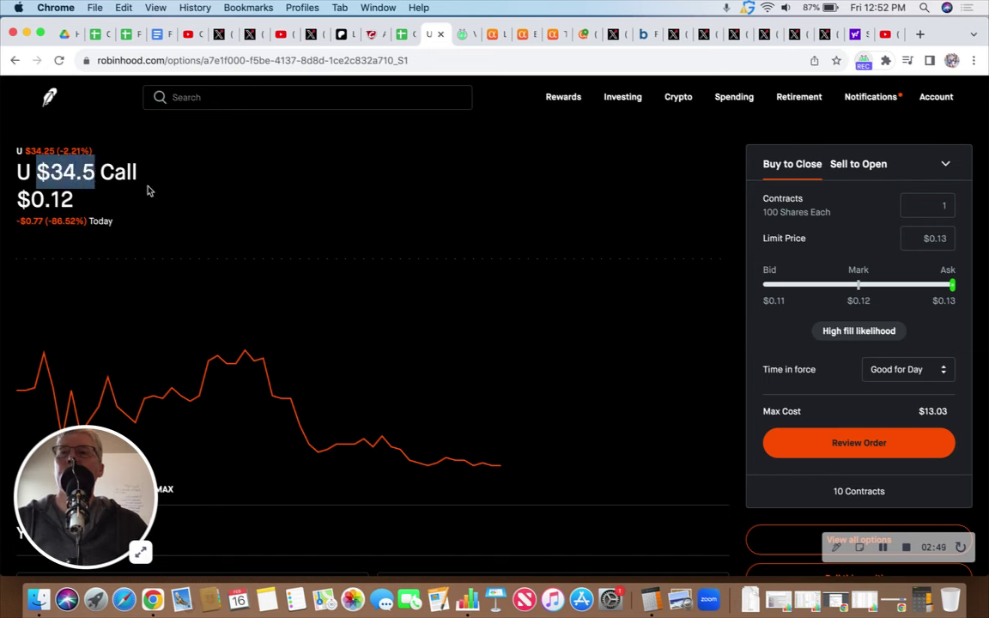
pyautogui.click(147, 191)
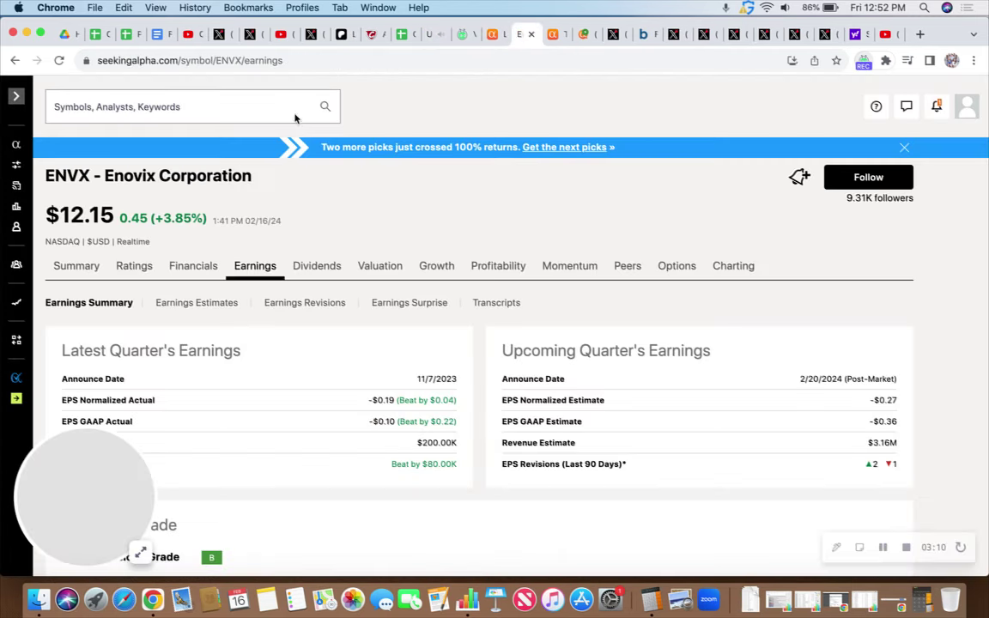
# Check Unity Software's next earnings date on Seeking Alpha: 2/26/2024, post-market.
pyautogui.click(212, 108)
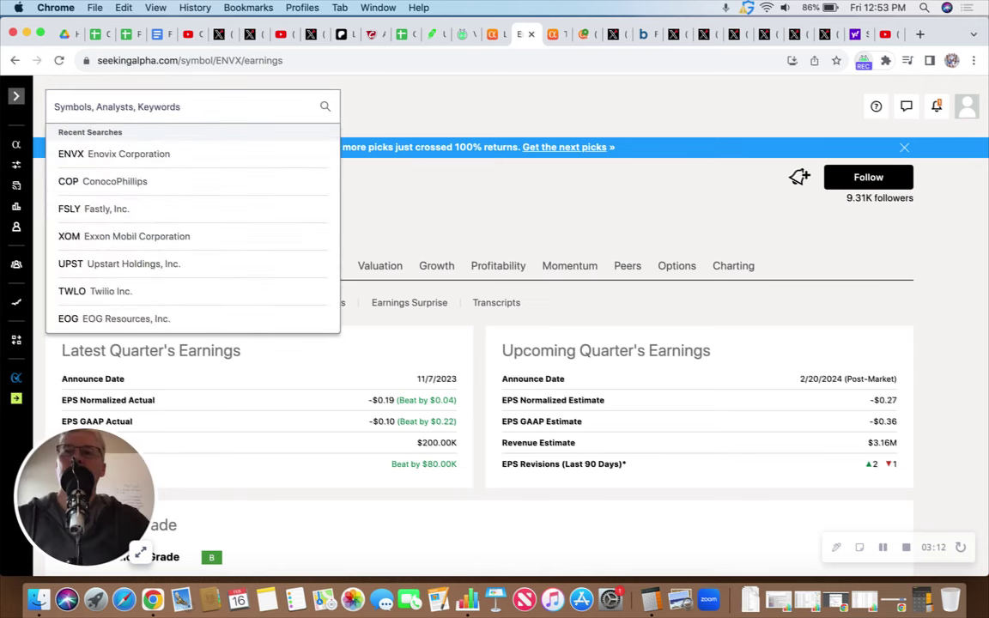
pyautogui.write('u')
pyautogui.click(126, 163)
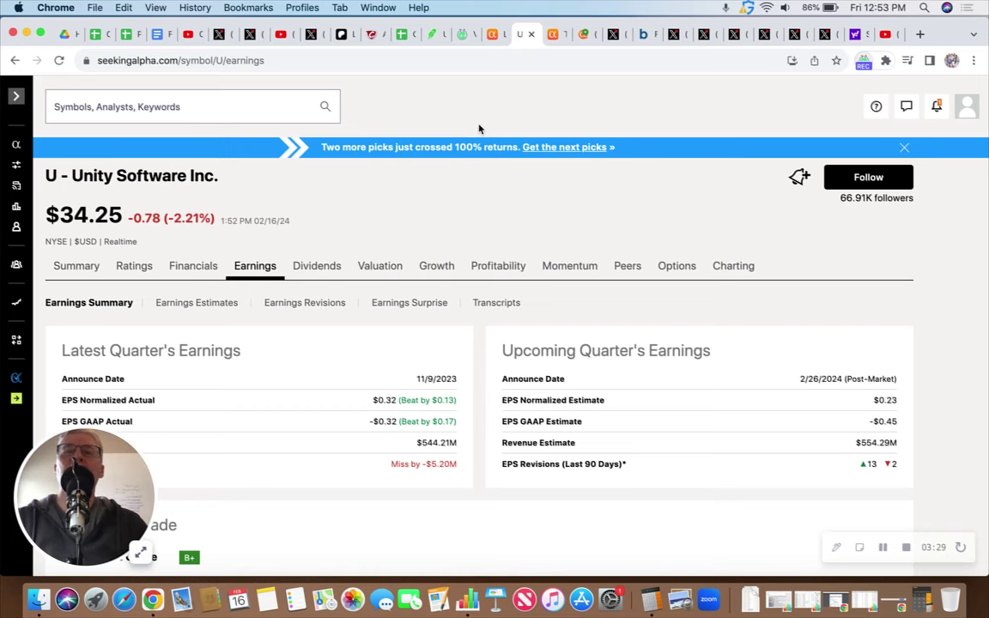
pyautogui.click(434, 36)
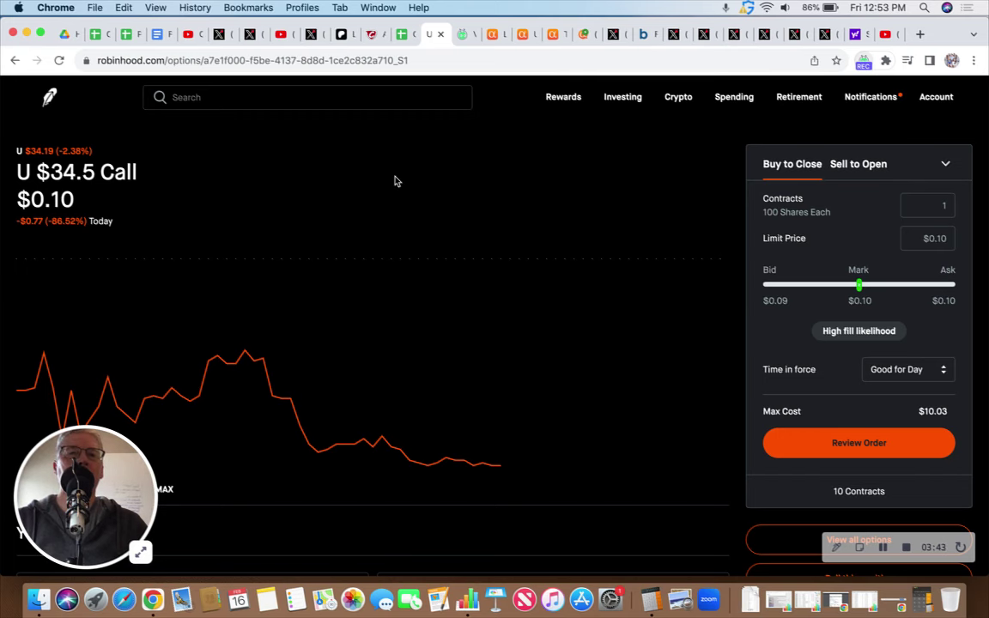
# Replace the February 23 $34.5 call with the March 1 $34.5 call as the roll's new leg.
pyautogui.scroll(-1, 733, 322)
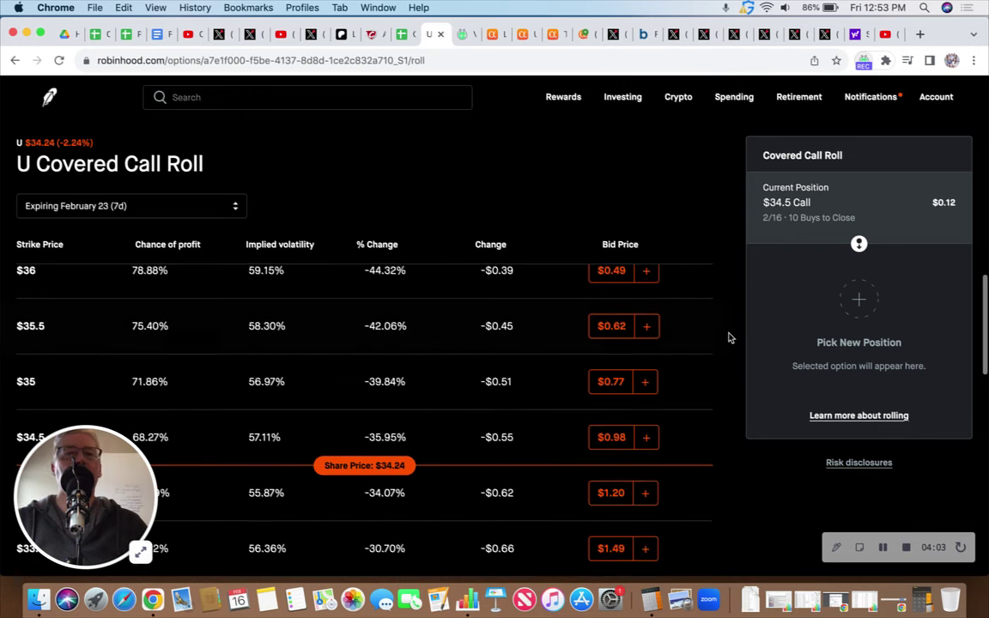
pyautogui.scroll(-2, 728, 337)
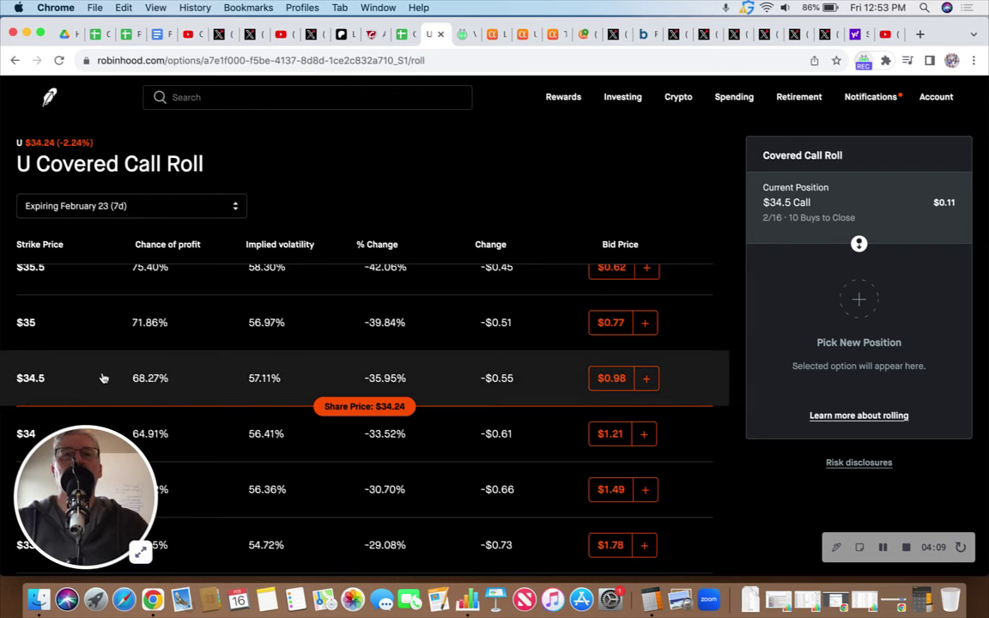
pyautogui.click(643, 380)
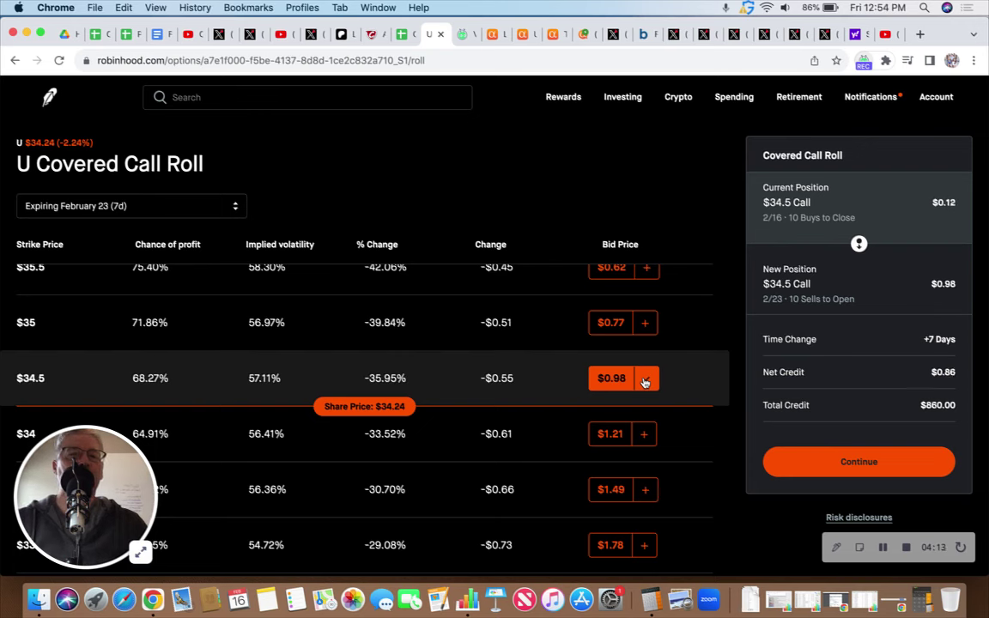
pyautogui.click(645, 380)
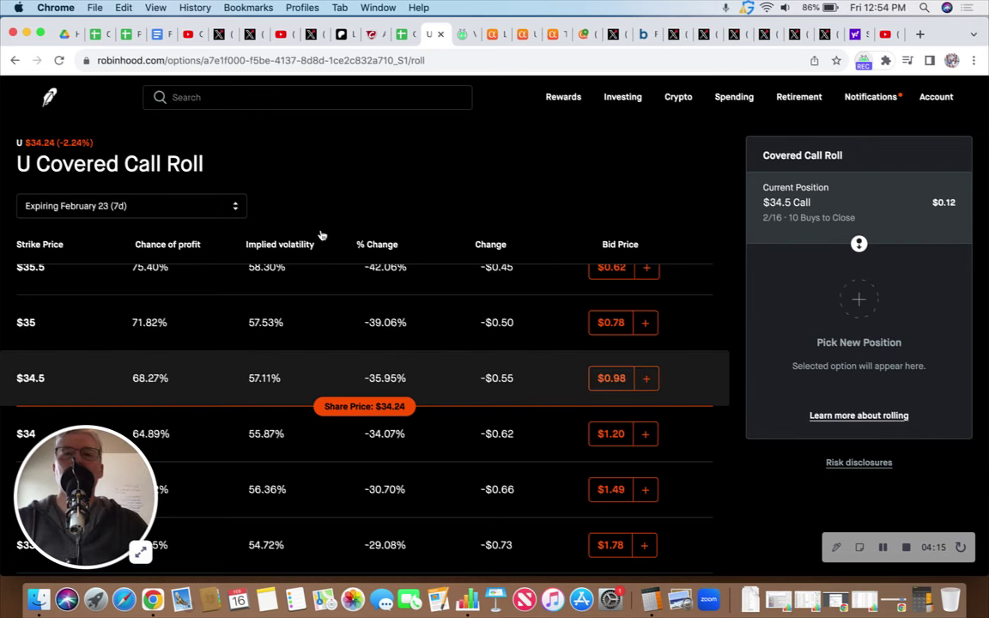
pyautogui.click(141, 209)
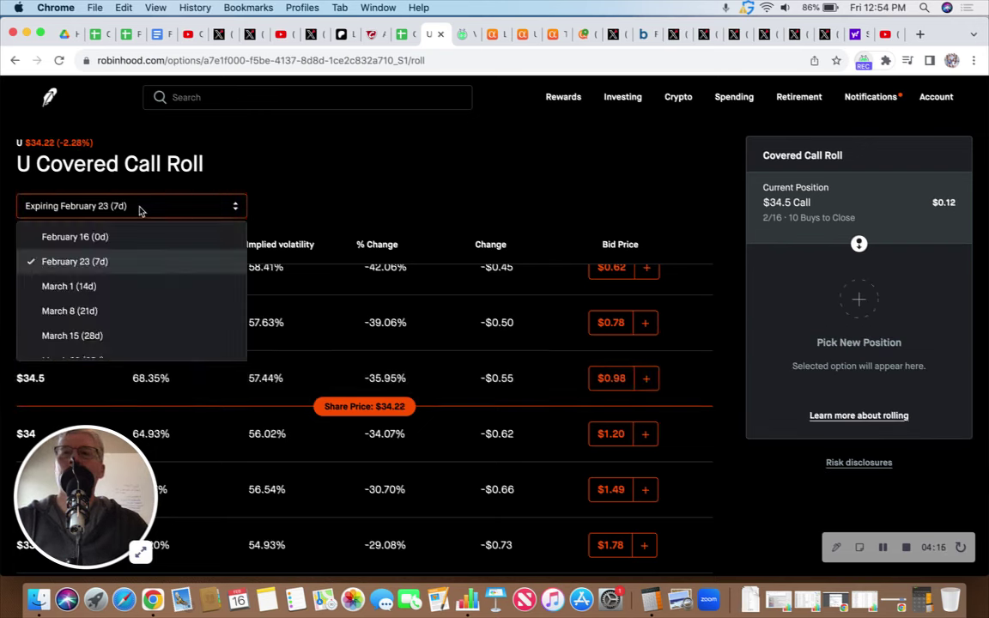
pyautogui.click(133, 292)
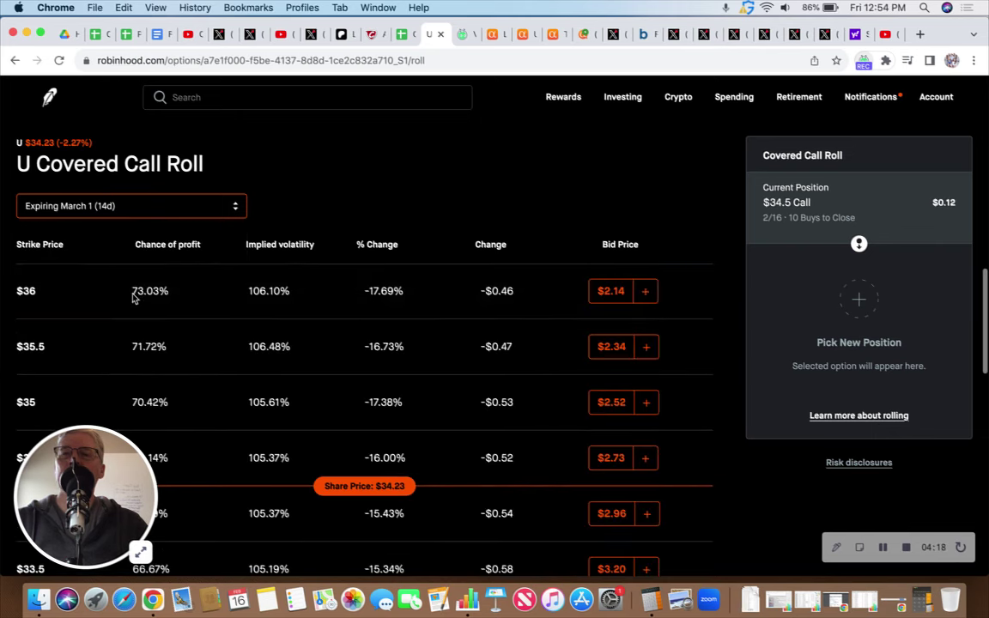
pyautogui.scroll(-2, 210, 354)
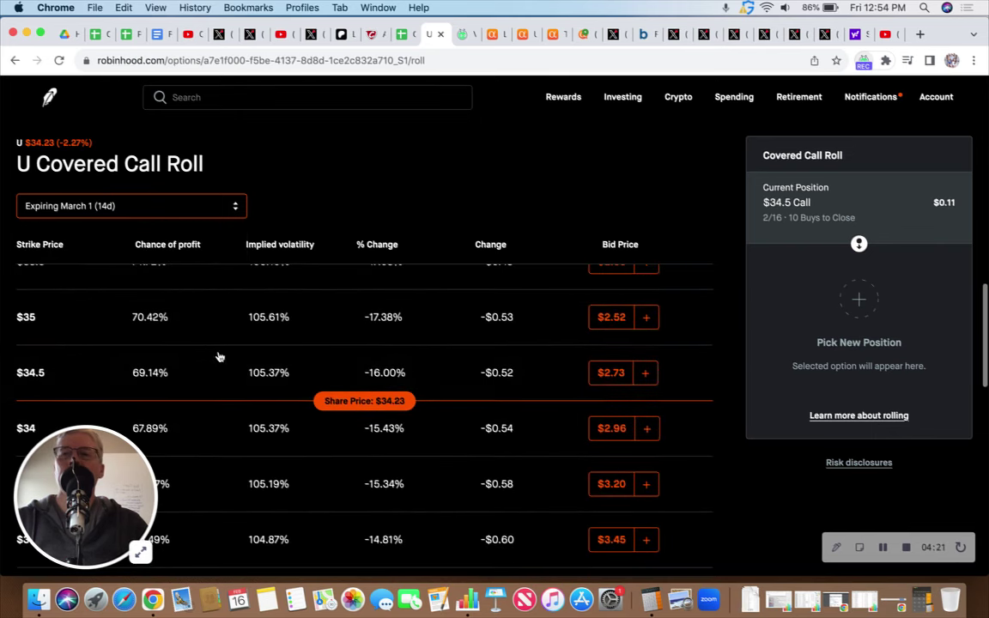
pyautogui.click(645, 376)
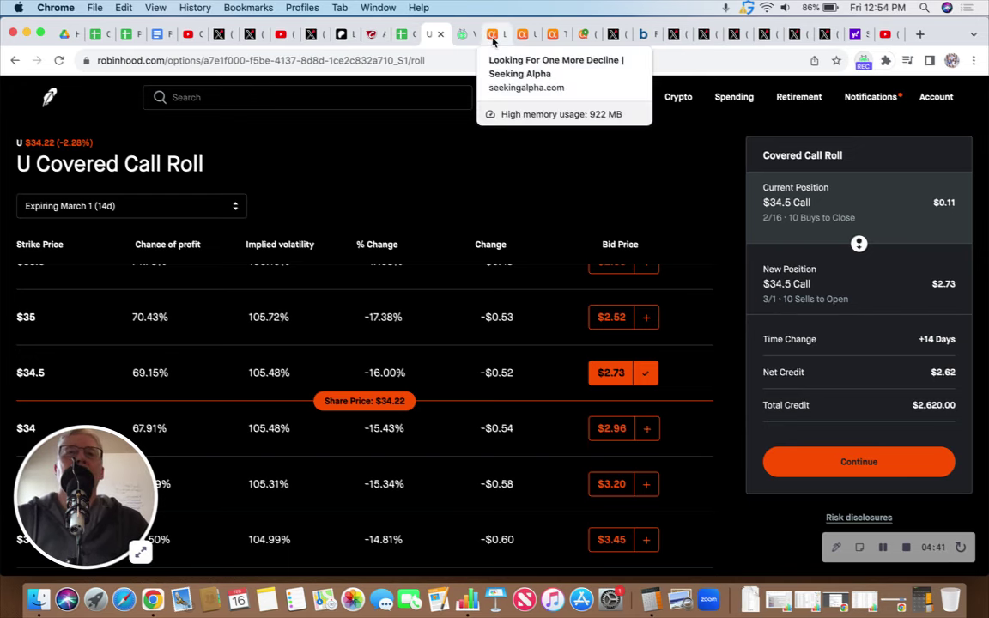
# Review Unity's quarterly earnings cards on Seeking Alpha, including the last announce date.
pyautogui.click(525, 40)
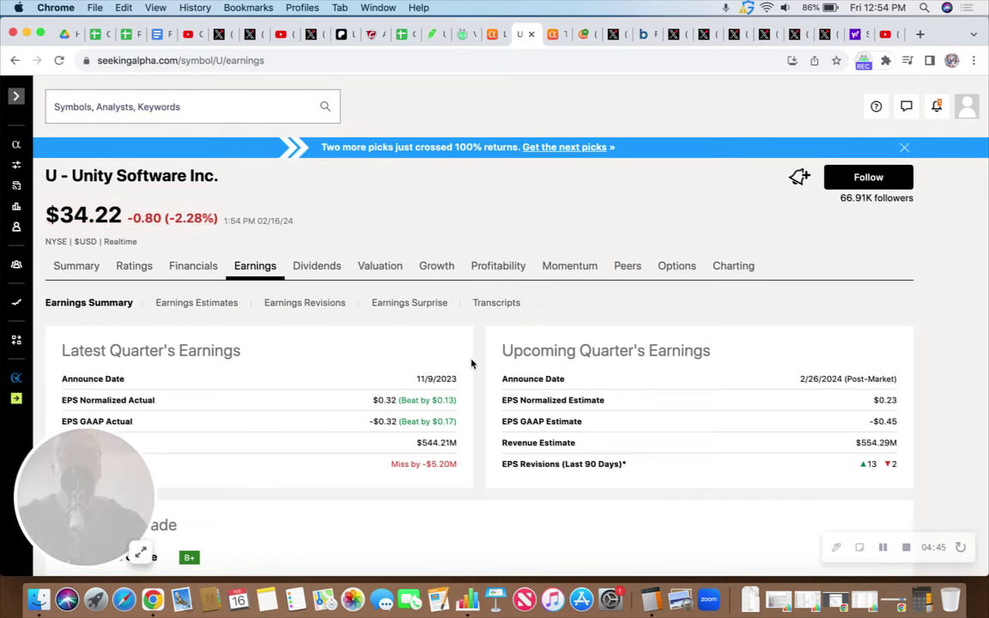
pyautogui.scroll(-2, 474, 362)
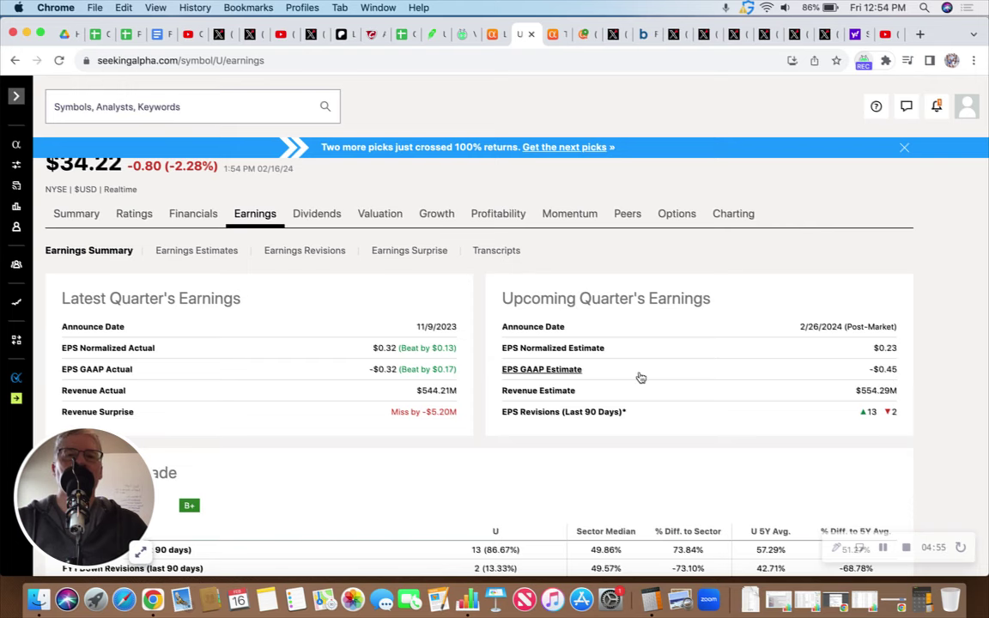
pyautogui.scroll(-1, 479, 352)
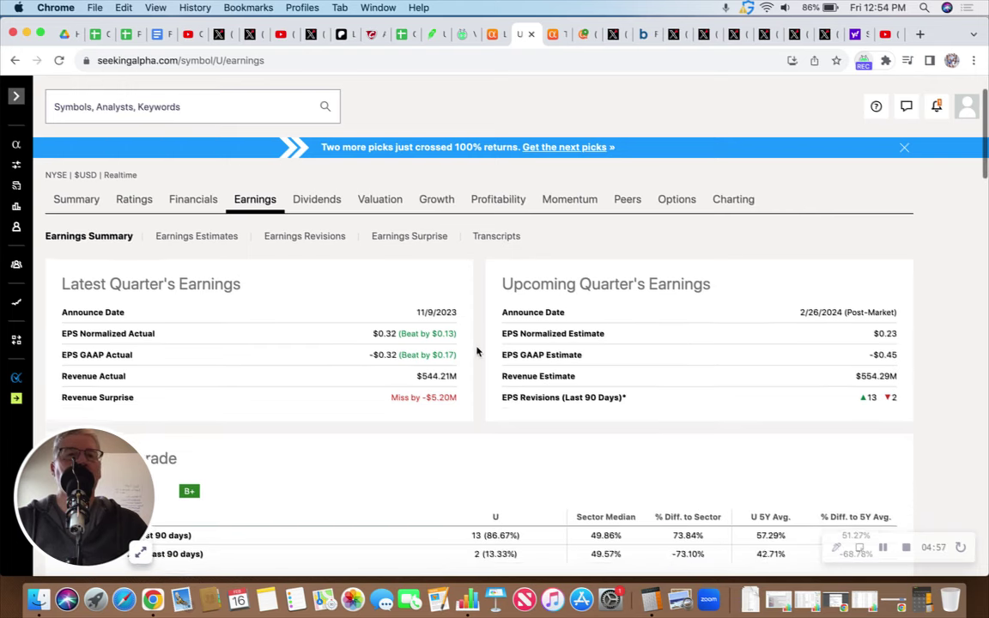
pyautogui.scroll(-1, 479, 352)
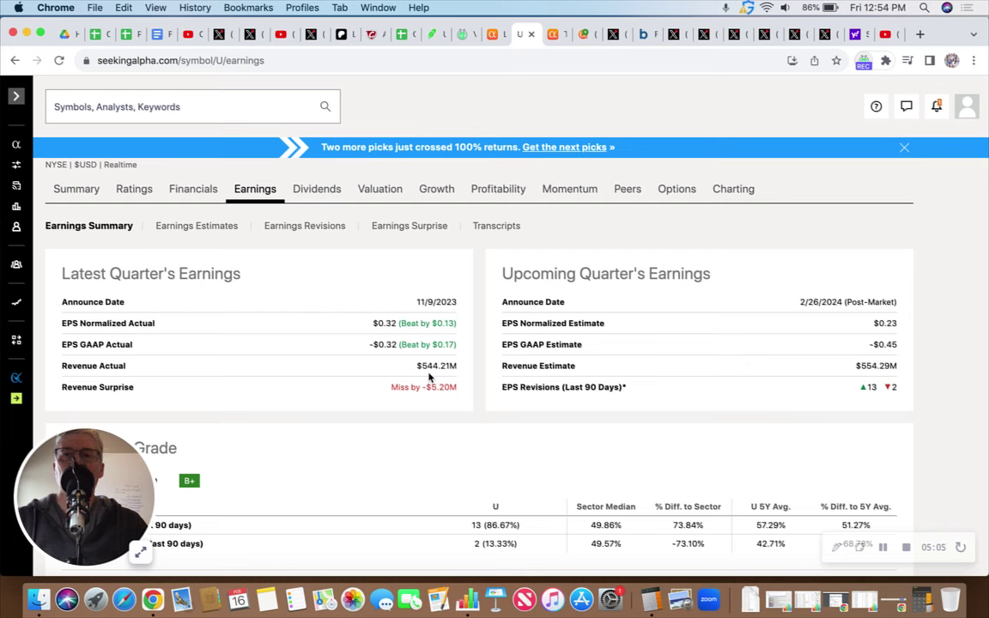
pyautogui.tripleClick(427, 302)
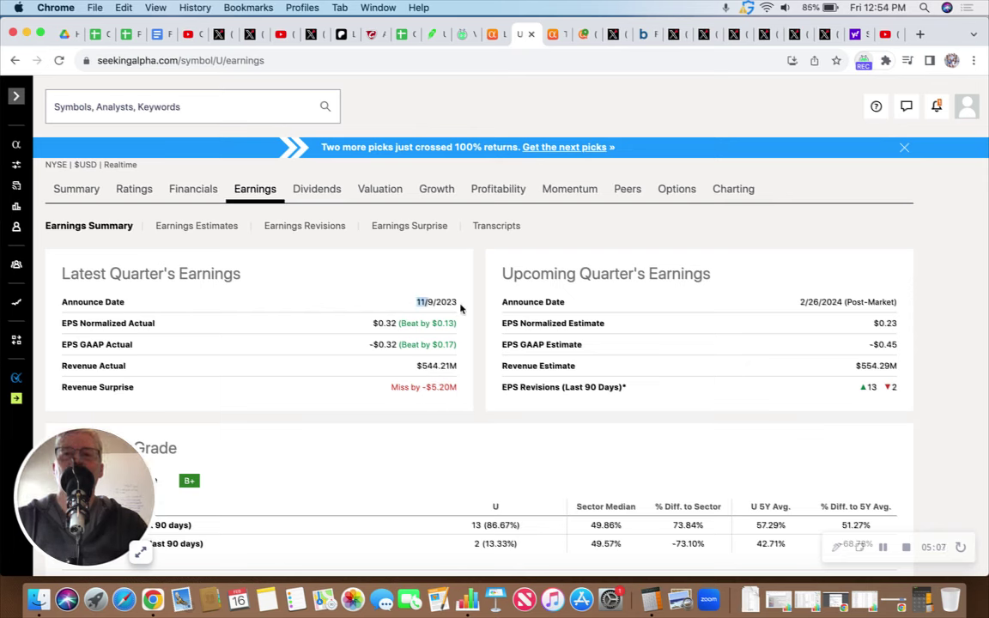
pyautogui.click(437, 400)
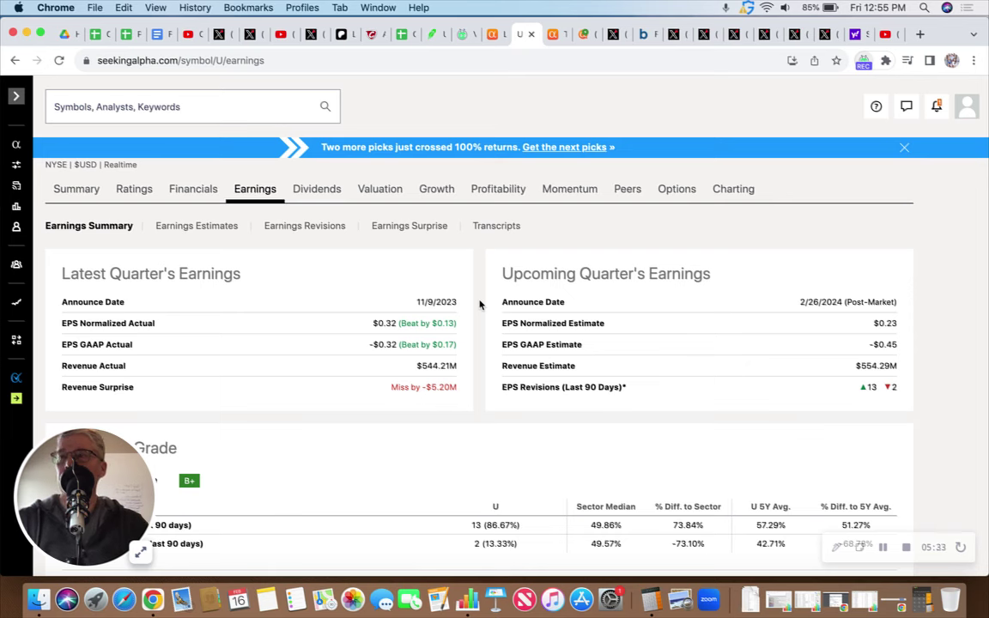
pyautogui.scroll(1, 479, 317)
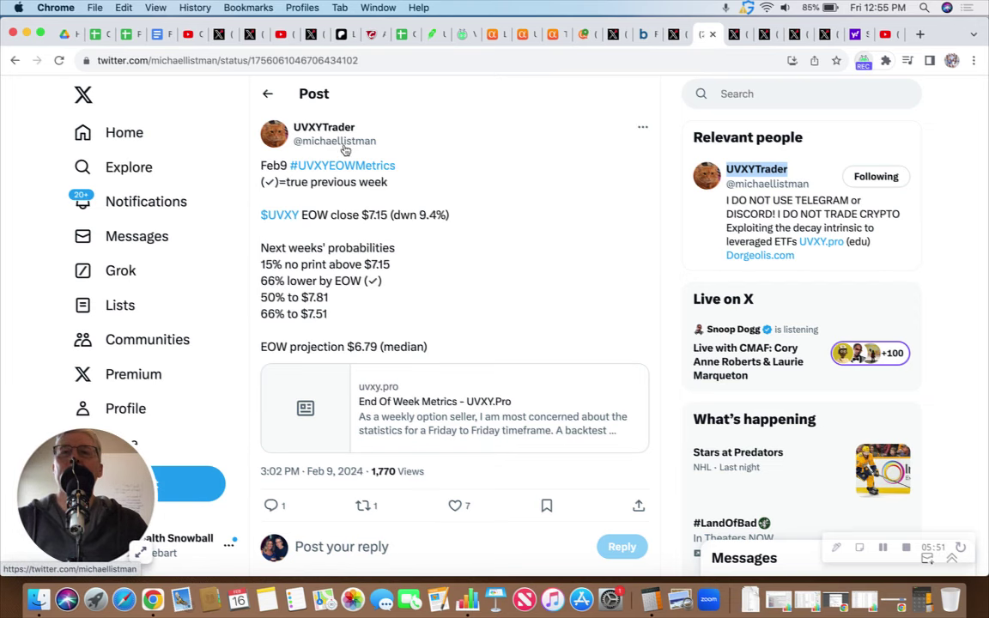
# Browse the open X posts, from the Trading Volatility post to a macro commentator's profile.
pyautogui.moveTo(345, 150)
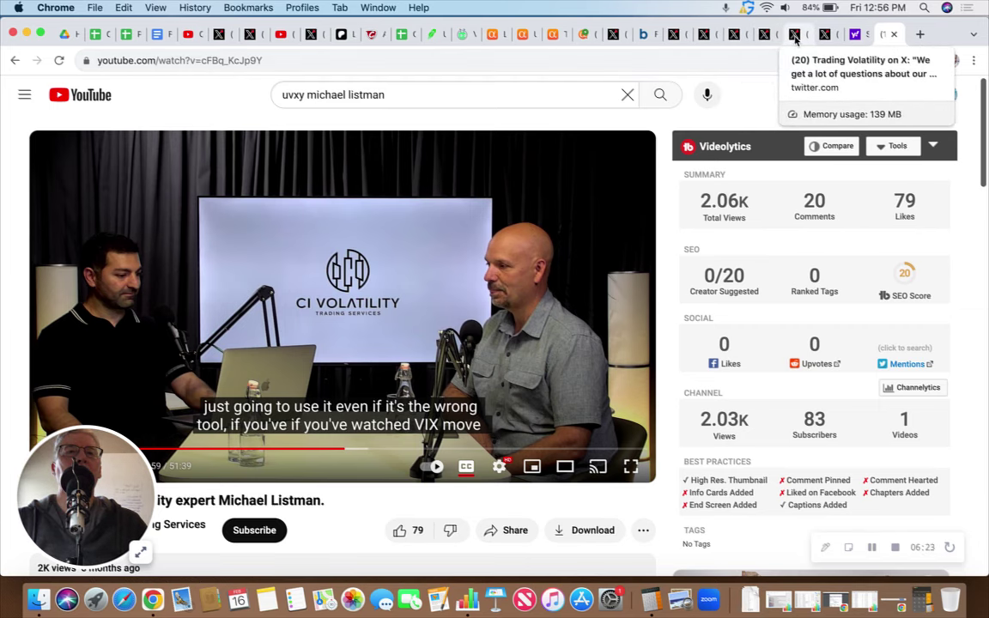
pyautogui.click(795, 36)
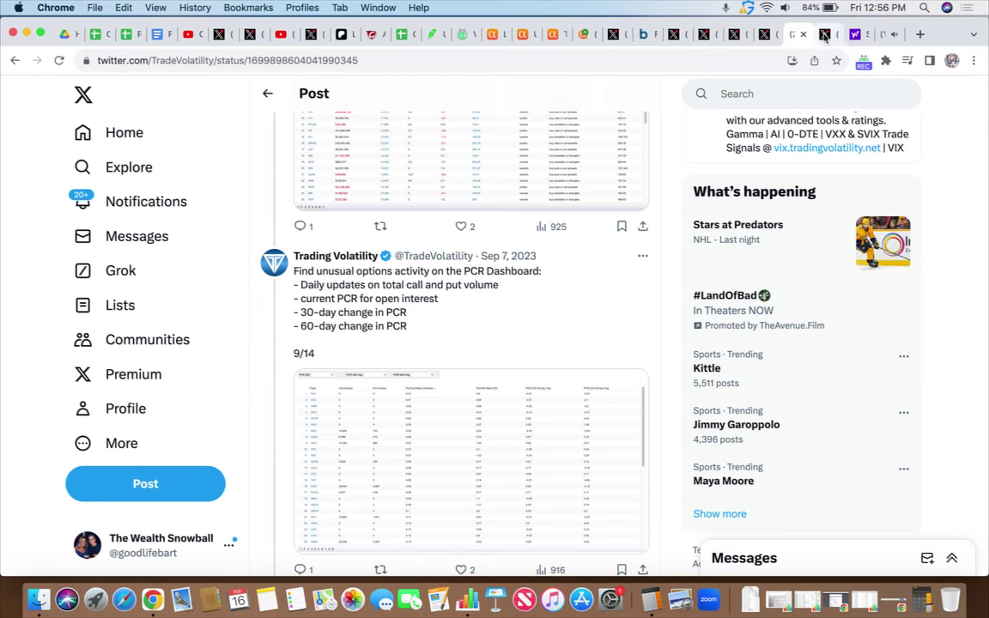
pyautogui.click(824, 36)
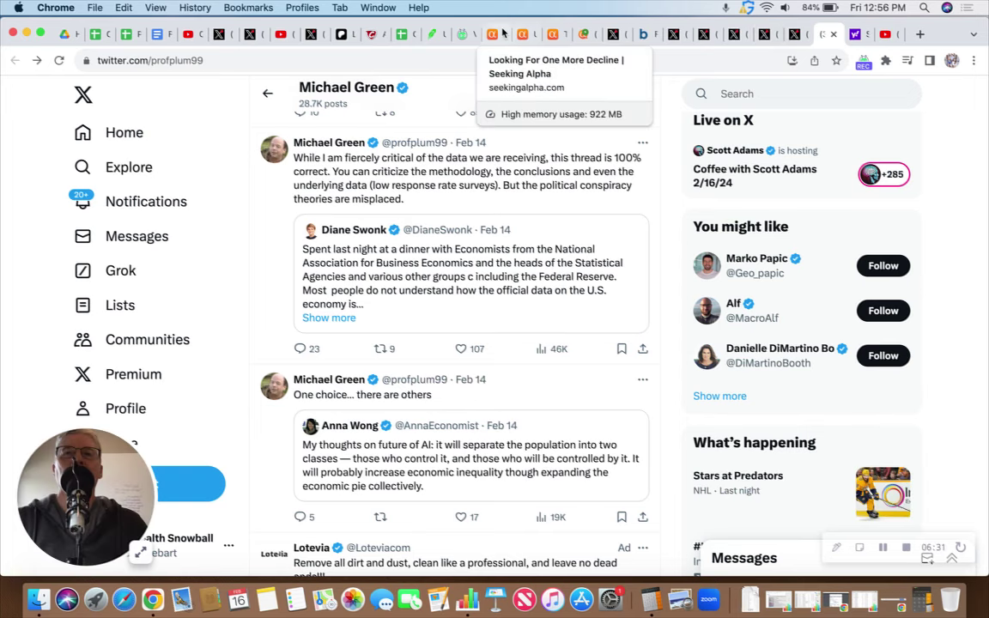
# Go back to the U Covered Call Roll, now netting a $2.63 credit.
pyautogui.click(431, 35)
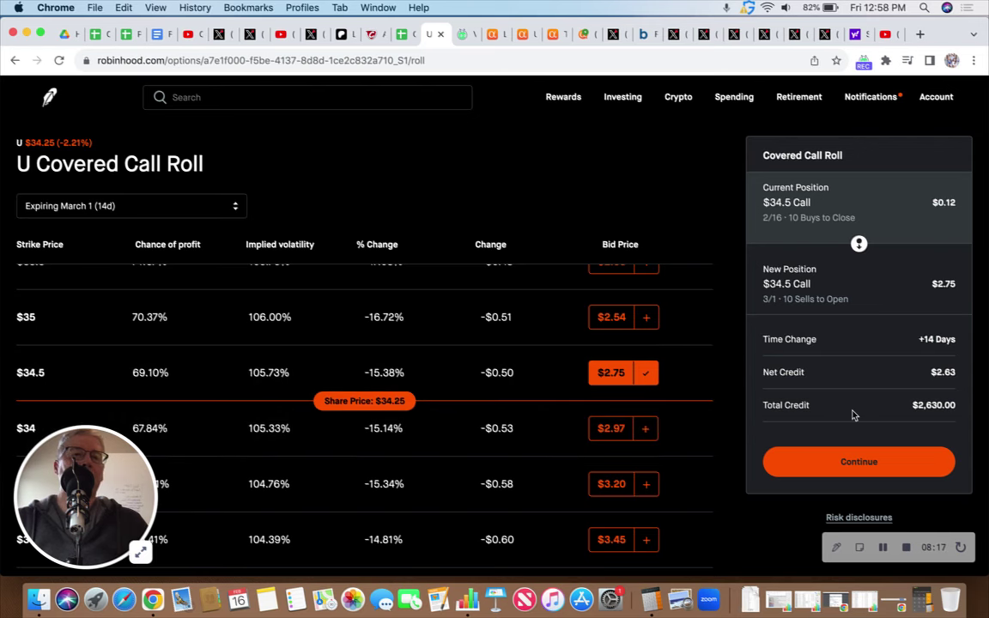
# Set the 10-contract roll's limit to the $2.62 mark, review, and submit the order.
pyautogui.click(852, 463)
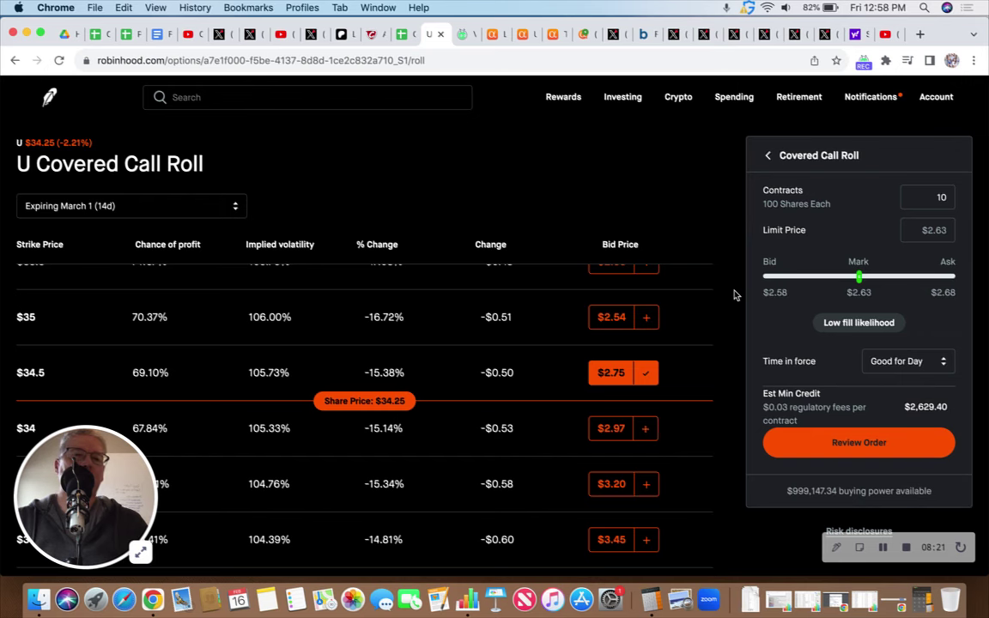
pyautogui.click(829, 278)
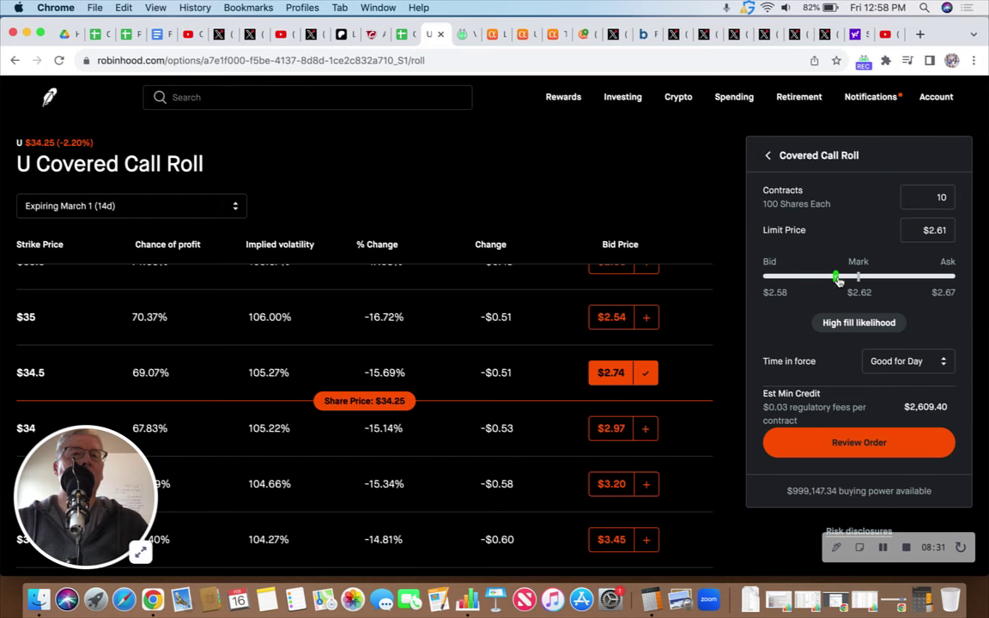
pyautogui.moveTo(838, 281); pyautogui.dragTo(852, 281)
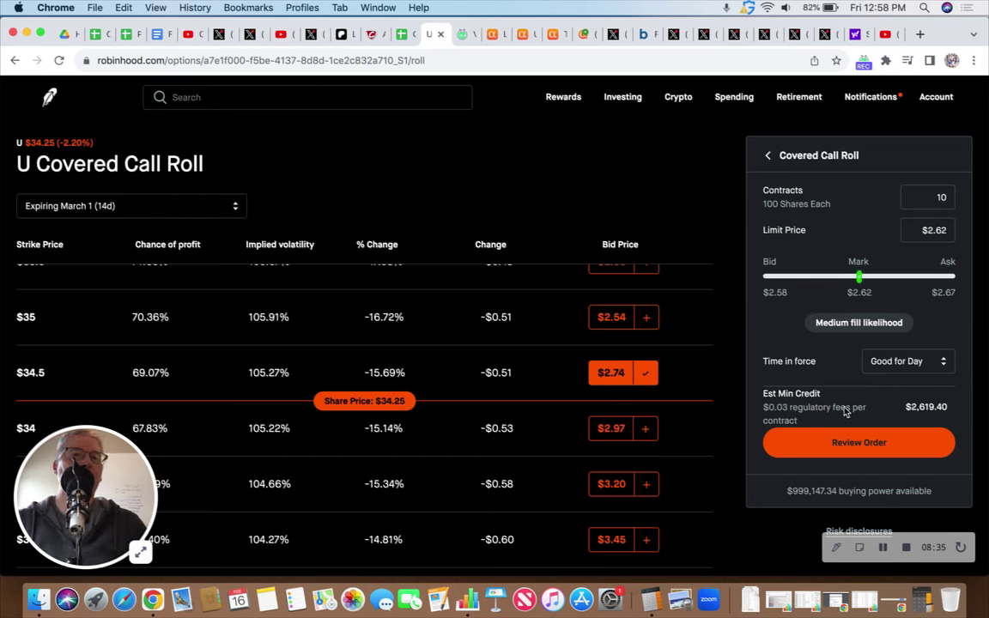
pyautogui.click(854, 442)
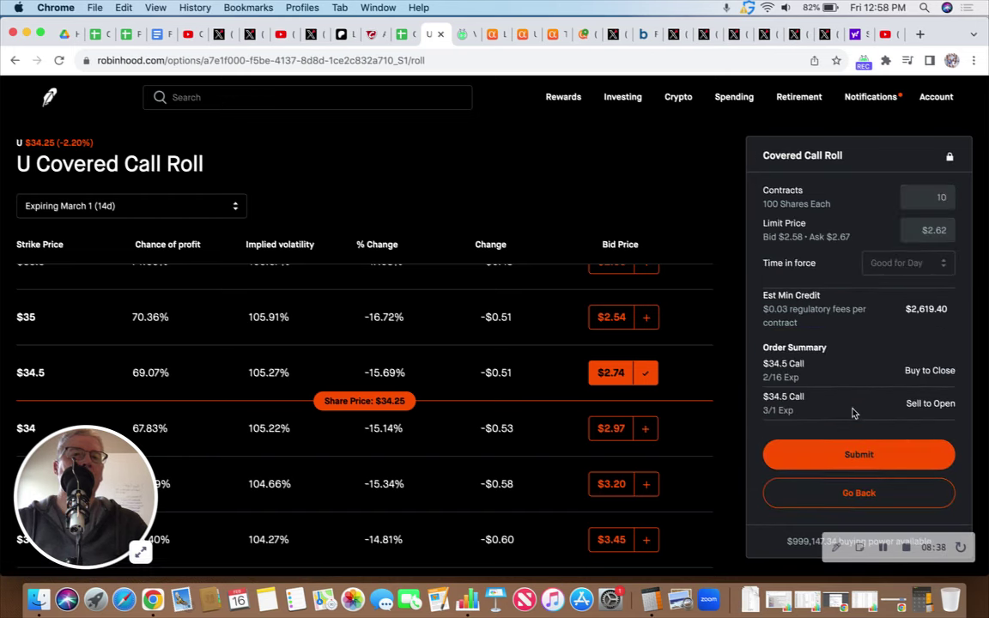
pyautogui.click(857, 455)
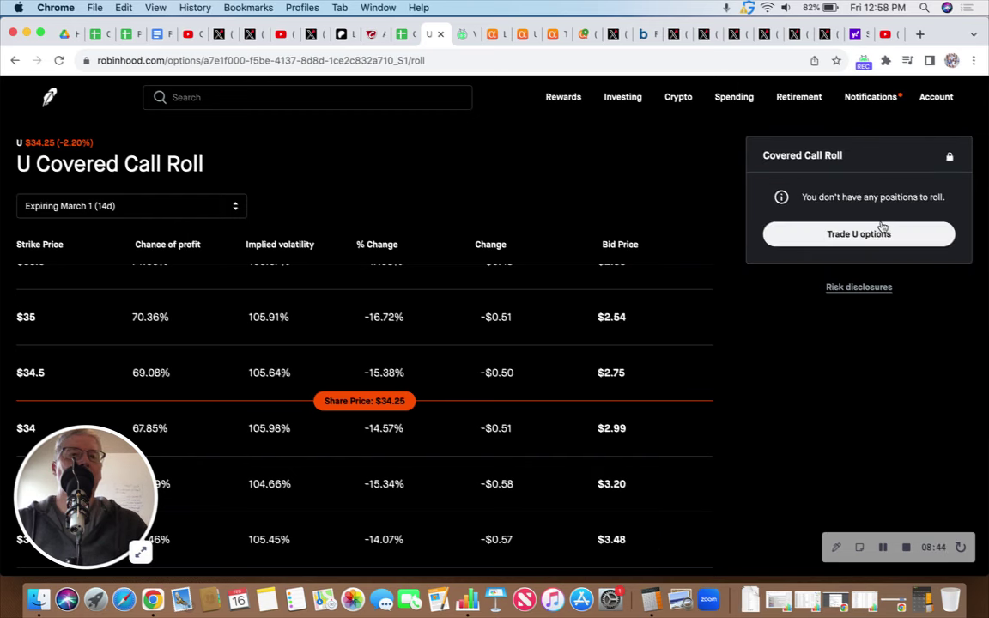
# Open Unity's stock page, note the $33.08 average cost, and scroll down to its History section.
pyautogui.click(47, 147)
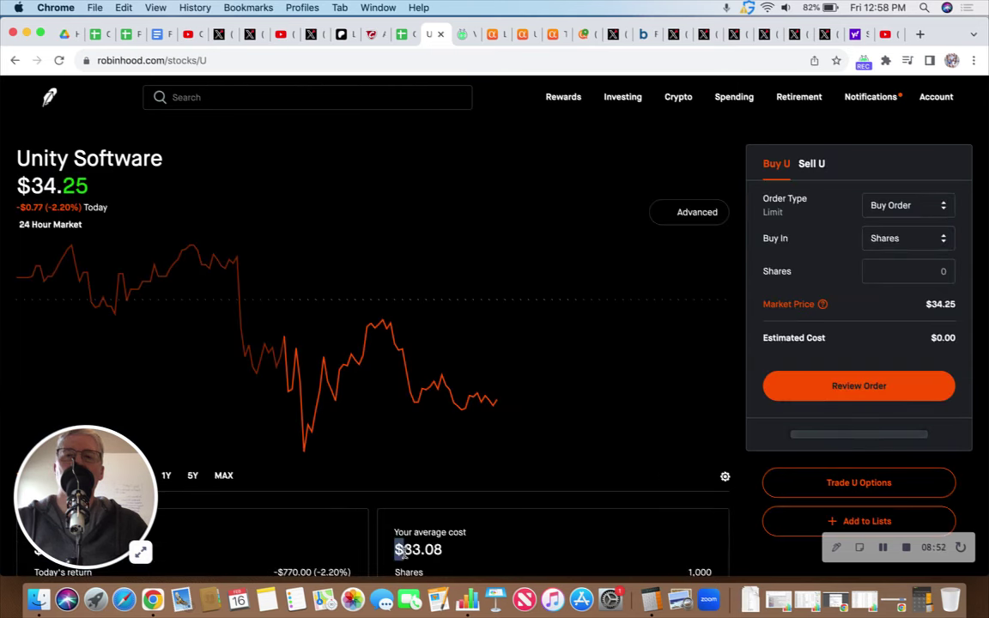
pyautogui.moveTo(401, 554); pyautogui.dragTo(448, 557)
pyautogui.click(371, 543)
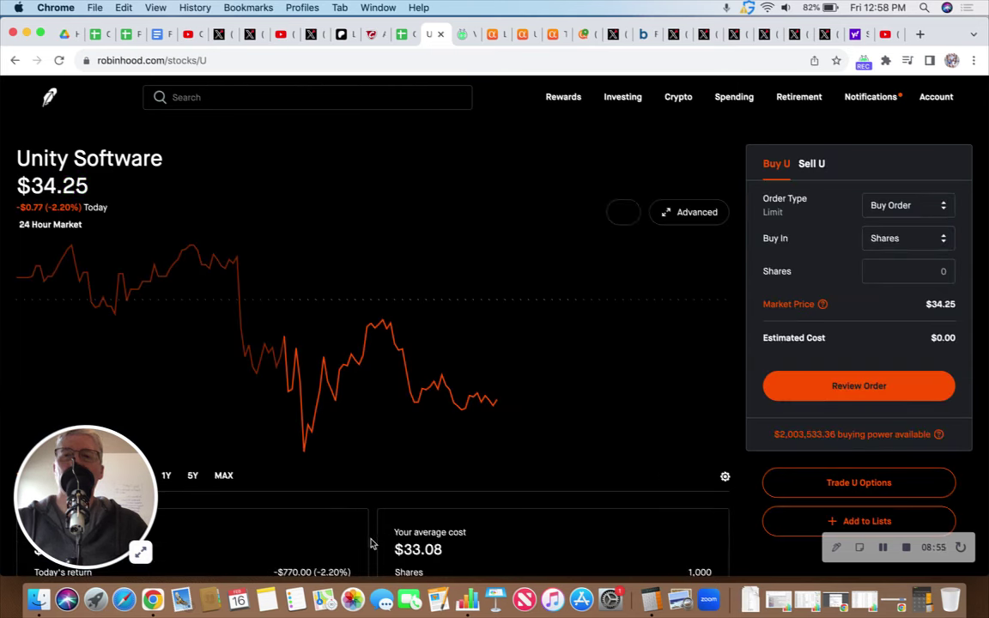
pyautogui.scroll(-5, 371, 543)
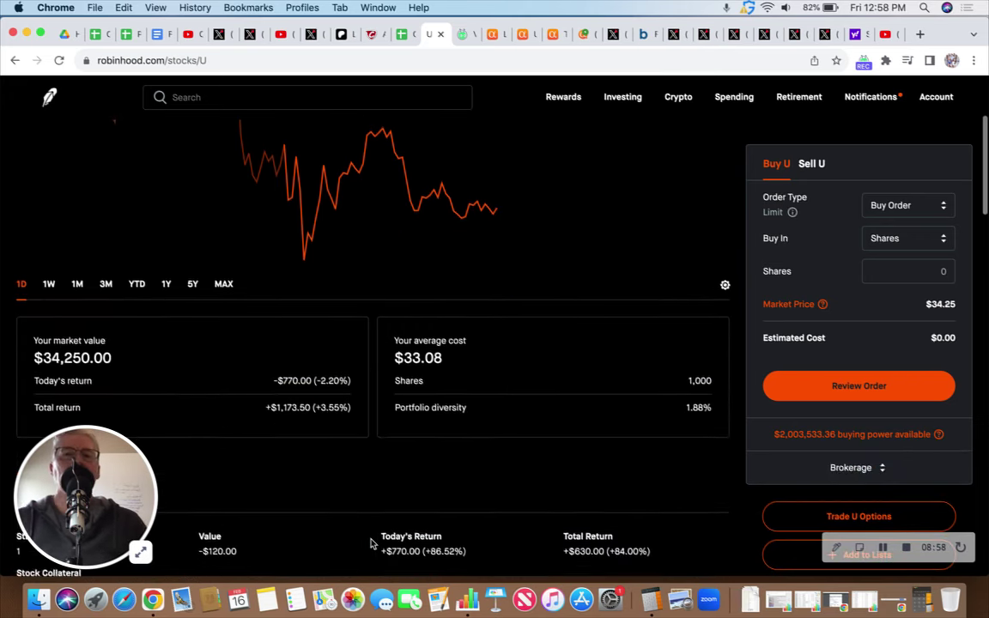
pyautogui.scroll(-20, 370, 542)
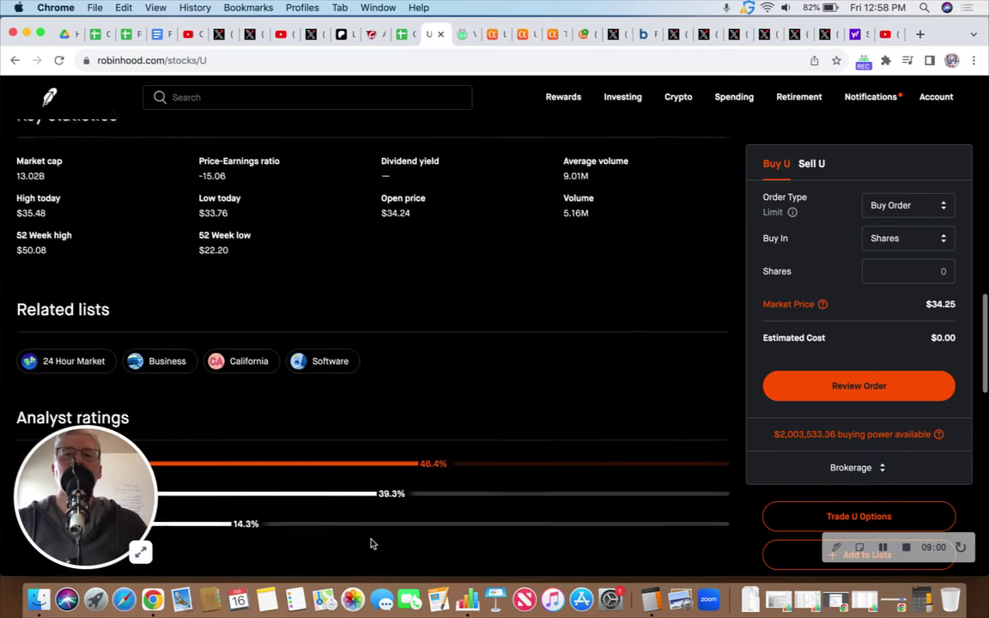
pyautogui.scroll(-15, 371, 543)
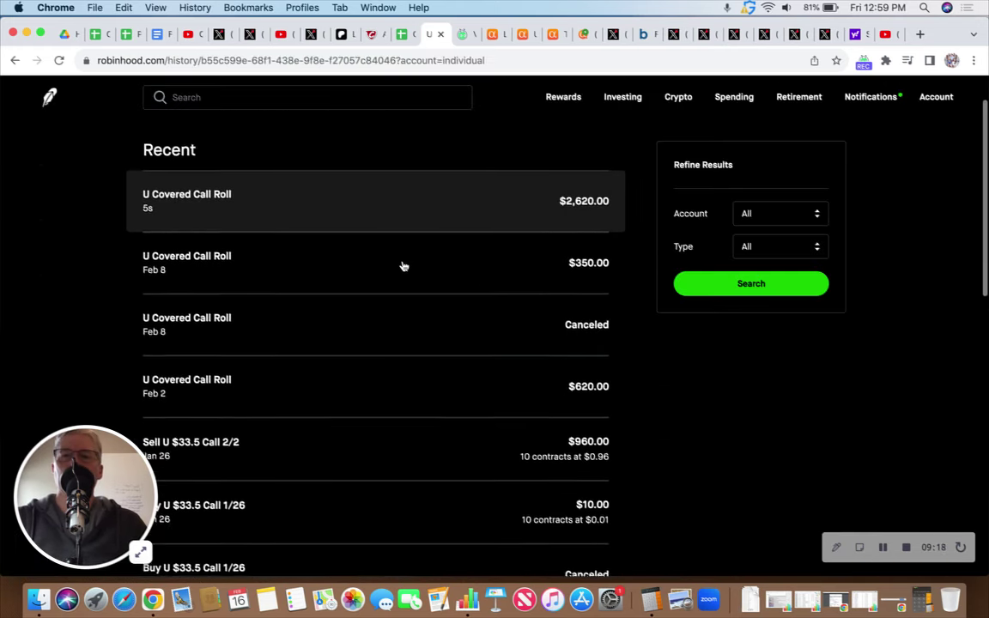
pyautogui.scroll(-2, 460, 256)
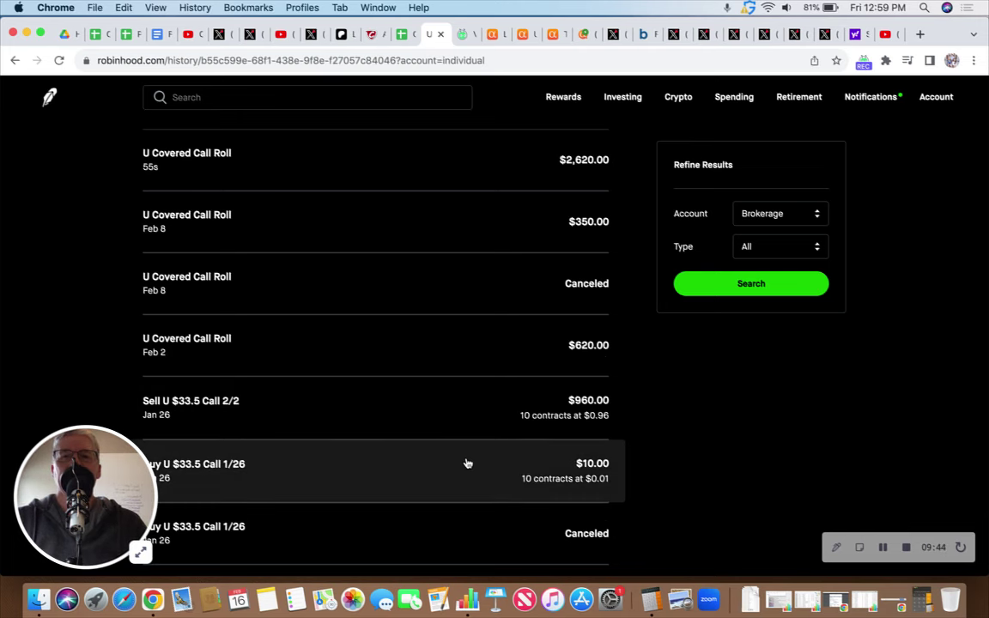
# Scroll the account history from the $2,620.00 U Covered Call Roll back to the Jan 19 share buy.
pyautogui.scroll(-4, 467, 464)
pyautogui.scroll(-3, 467, 463)
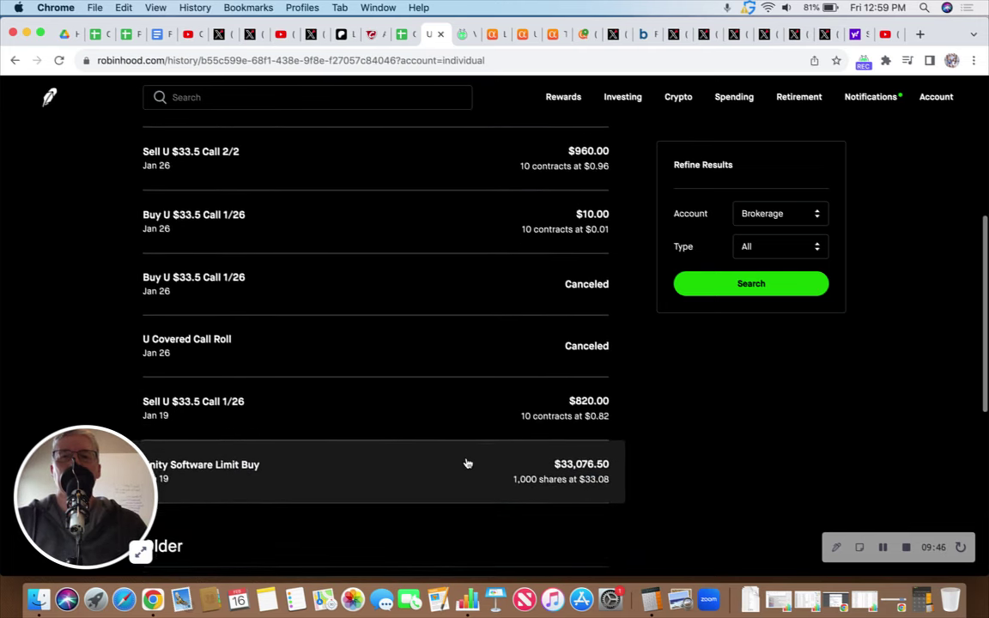
# Go back to Home, where the Options list shows PBF $48 Call and HOOD $9 Call.
pyautogui.scroll(8, 467, 464)
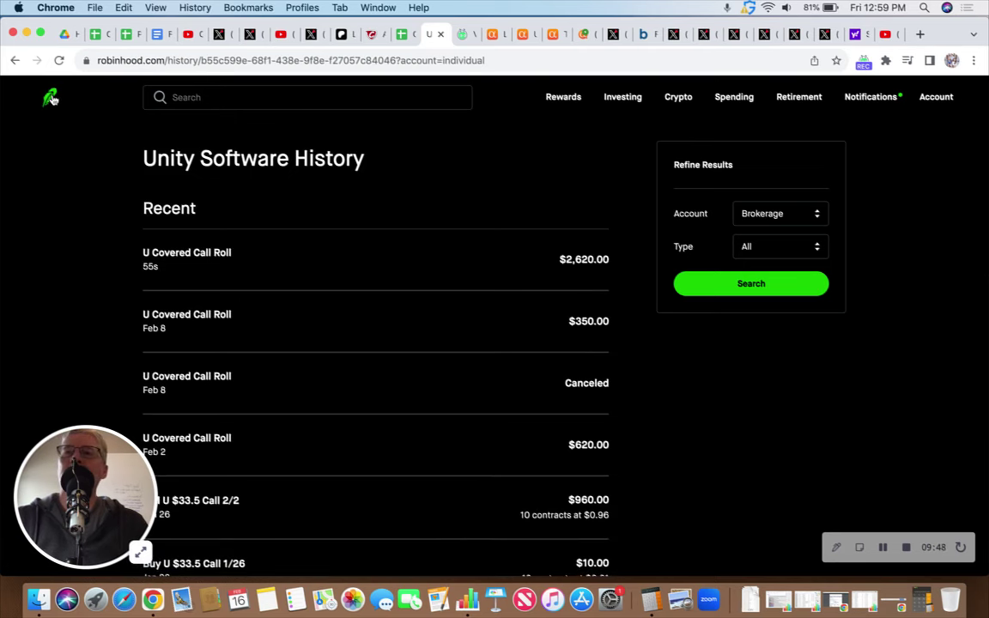
pyautogui.click(49, 98)
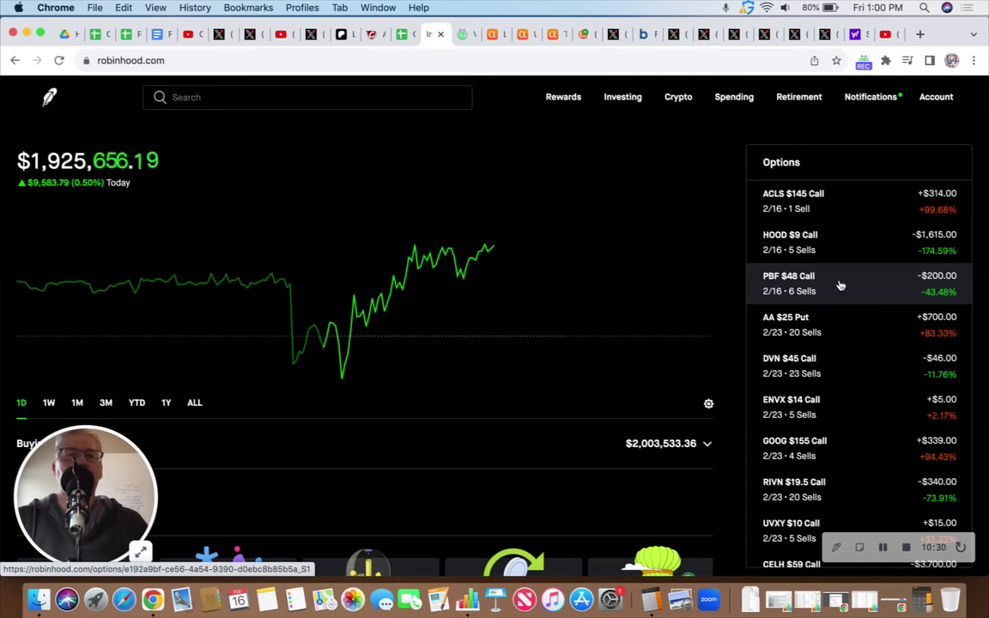
# Open the AA $25 Put and enter 20 contracts at a $0.07 limit price.
pyautogui.click(796, 326)
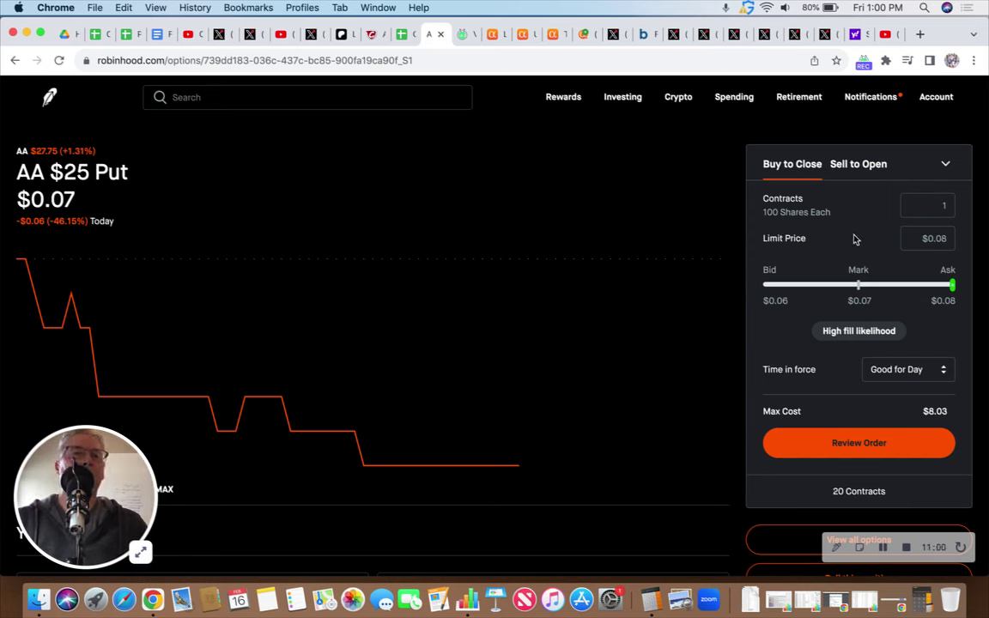
pyautogui.click(910, 204)
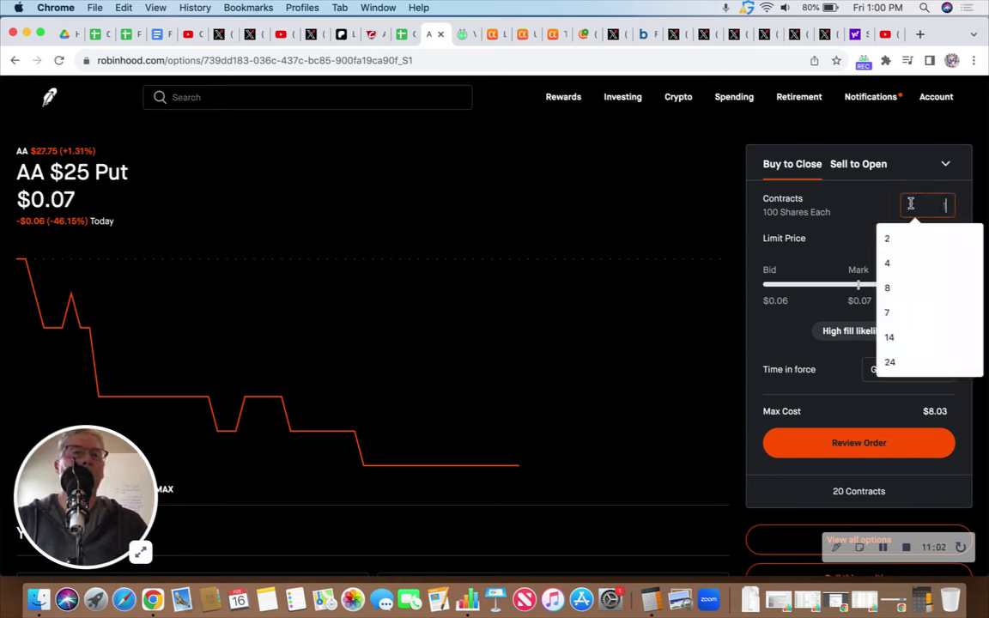
pyautogui.write('20')
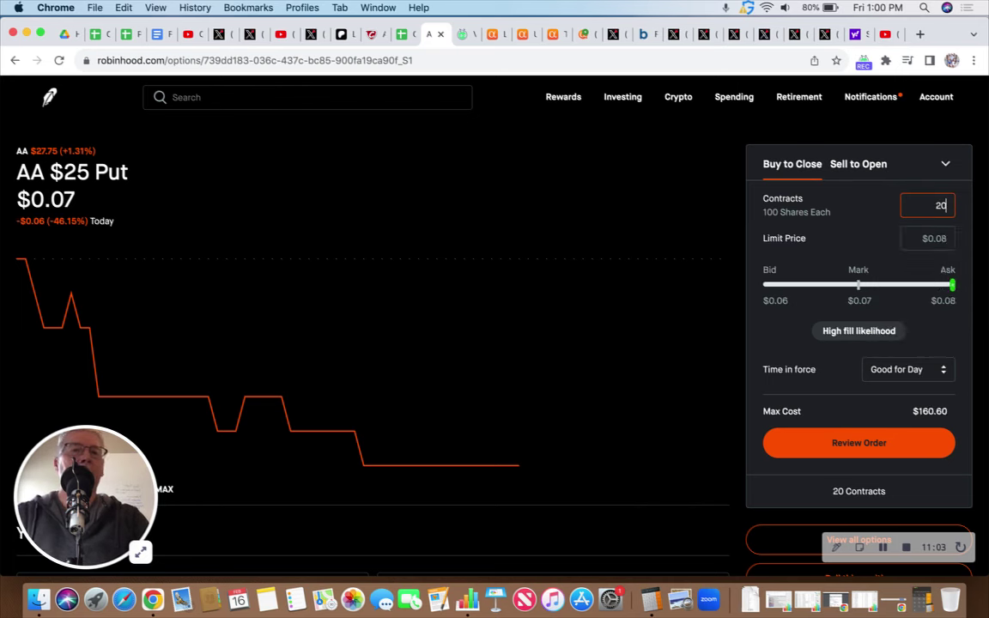
pyautogui.click(918, 235)
pyautogui.write('0.07')
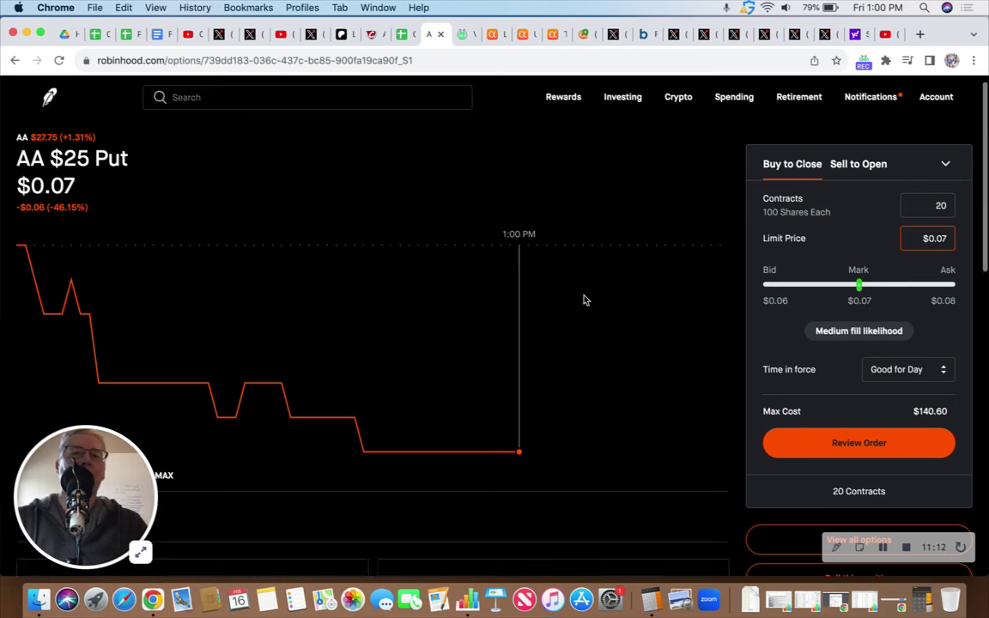
# Look over the AA $25 Put order page, highlighting the $25 strike in its title.
pyautogui.scroll(-10, 584, 299)
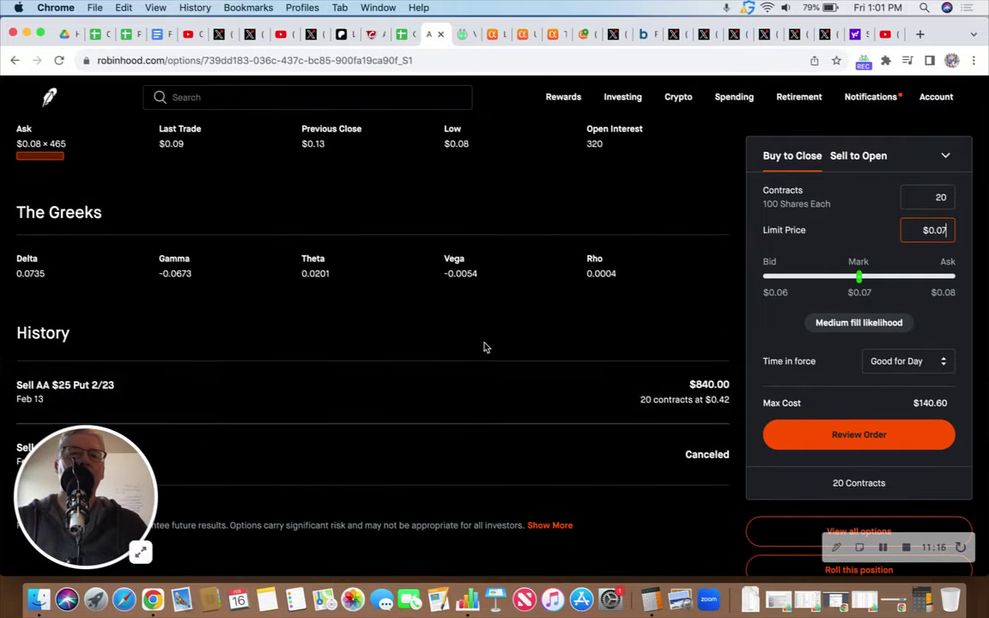
pyautogui.scroll(10, 486, 347)
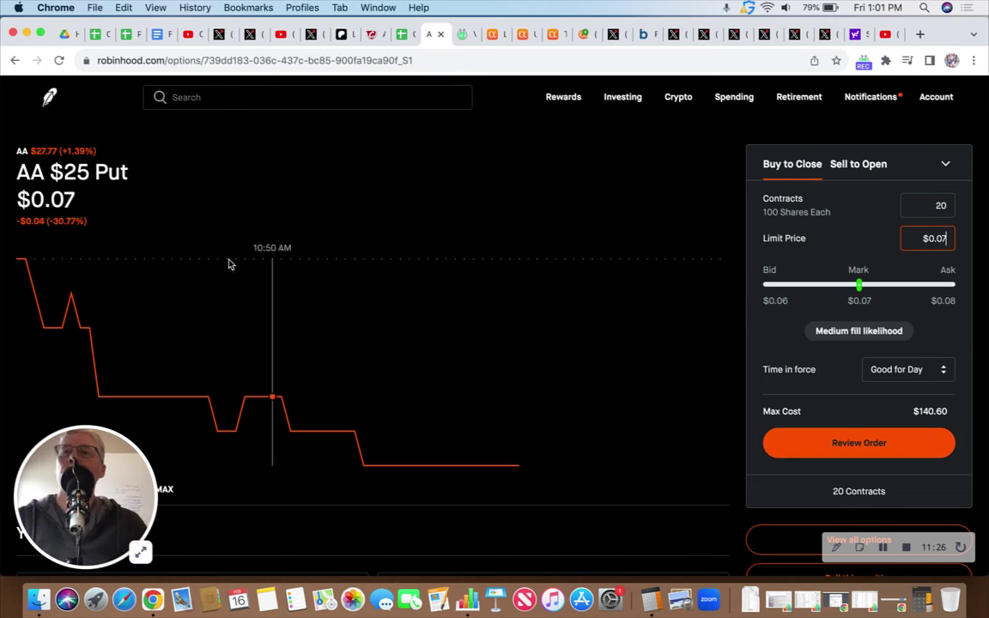
pyautogui.moveTo(50, 172); pyautogui.dragTo(82, 173)
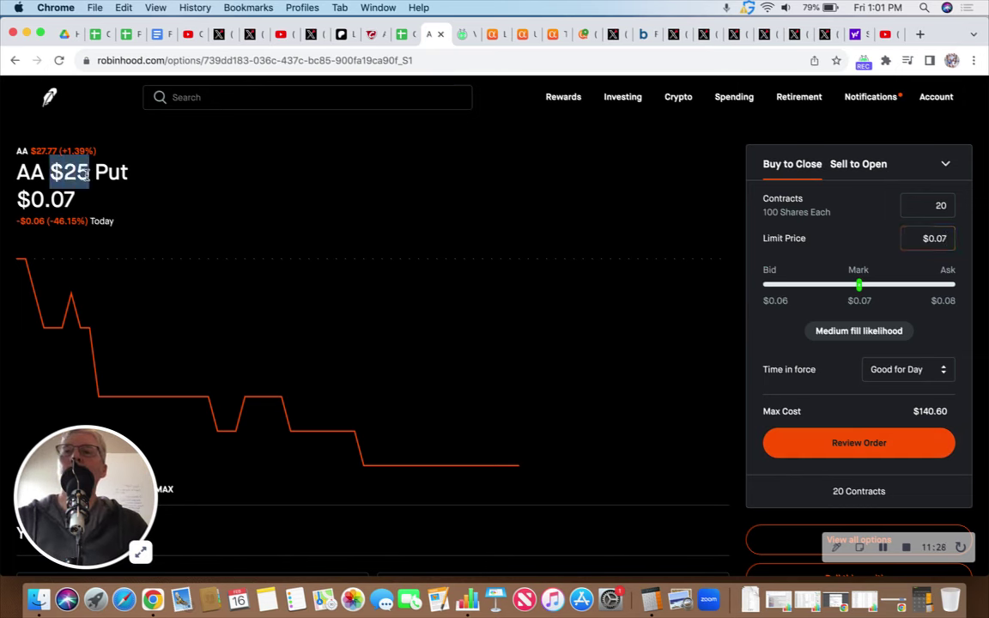
pyautogui.click(180, 181)
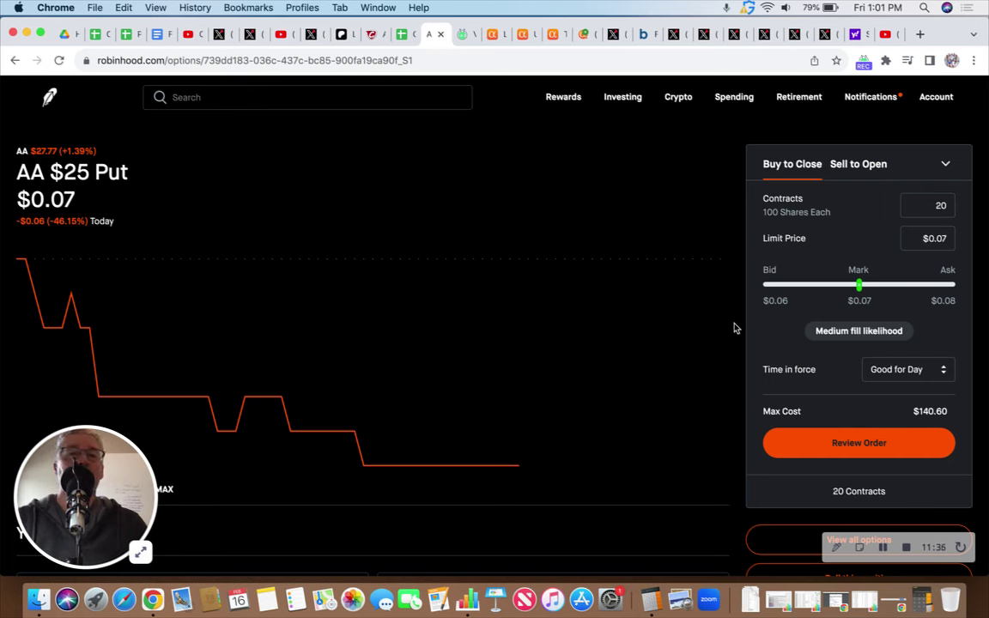
pyautogui.scroll(-2, 734, 328)
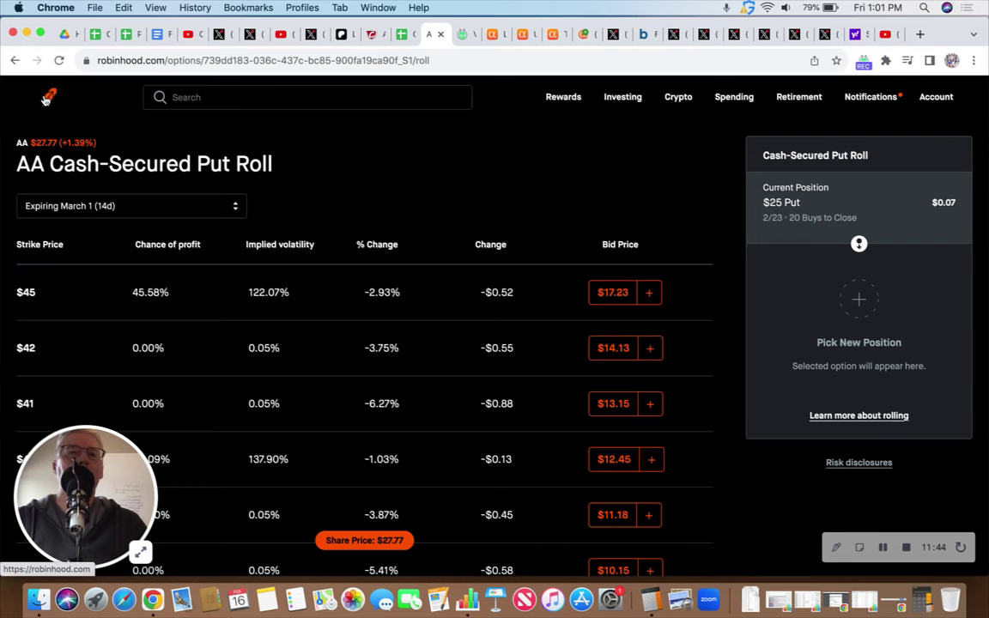
# Open the Alcoa stock page and scroll to its 1,000-share position and 2/23 $25 Put.
pyautogui.click(55, 141)
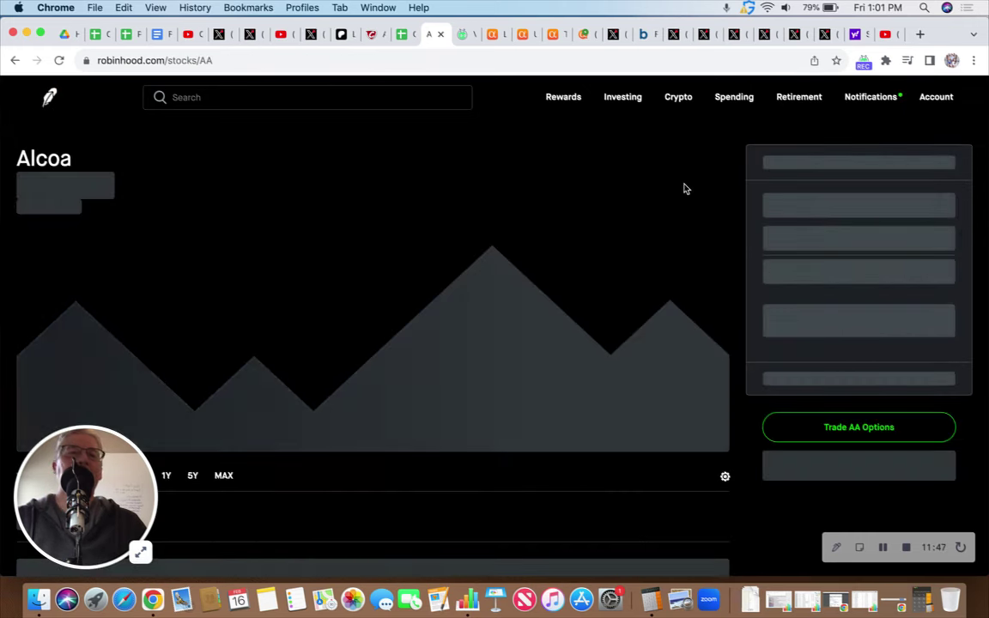
pyautogui.scroll(-5, 384, 298)
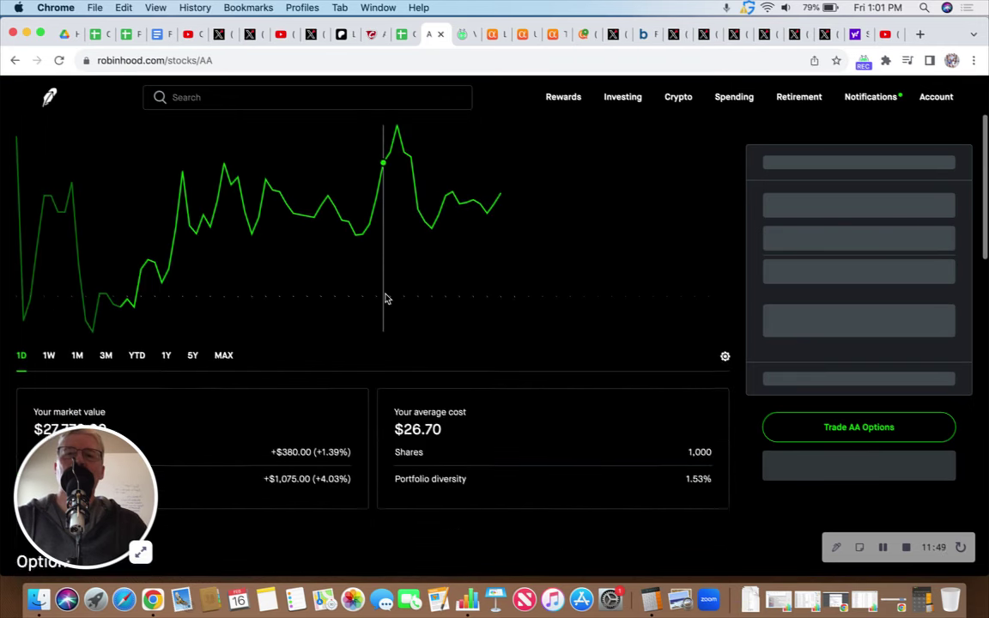
pyautogui.scroll(-1, 384, 298)
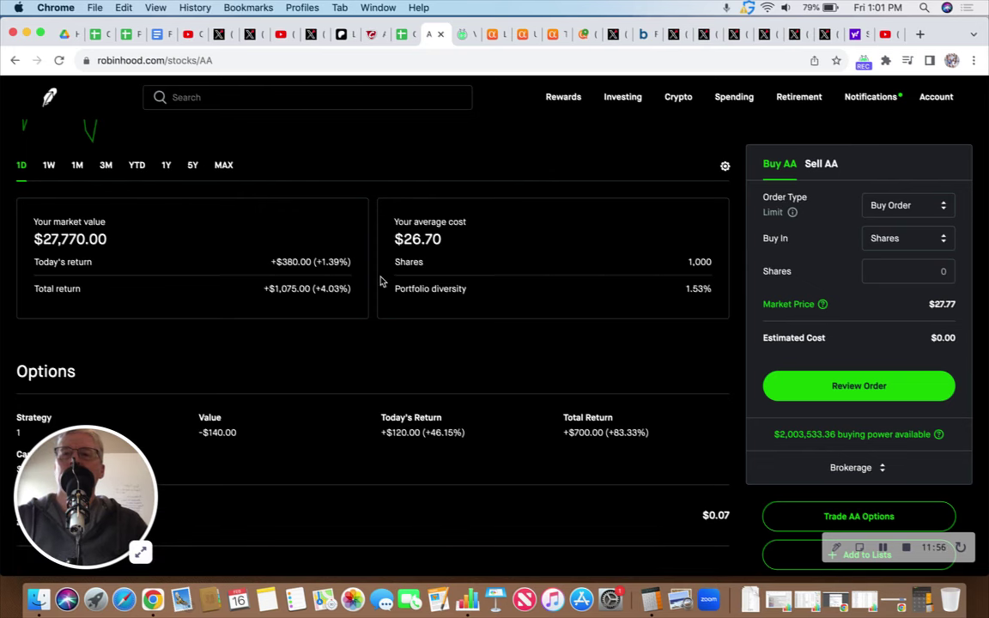
pyautogui.scroll(-2, 382, 337)
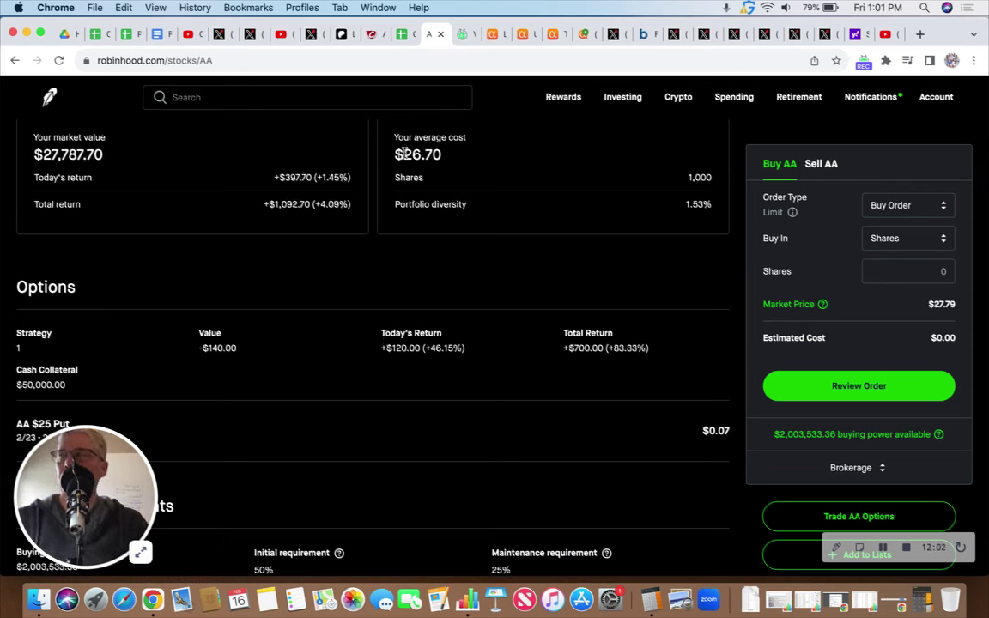
pyautogui.scroll(-1, 351, 271)
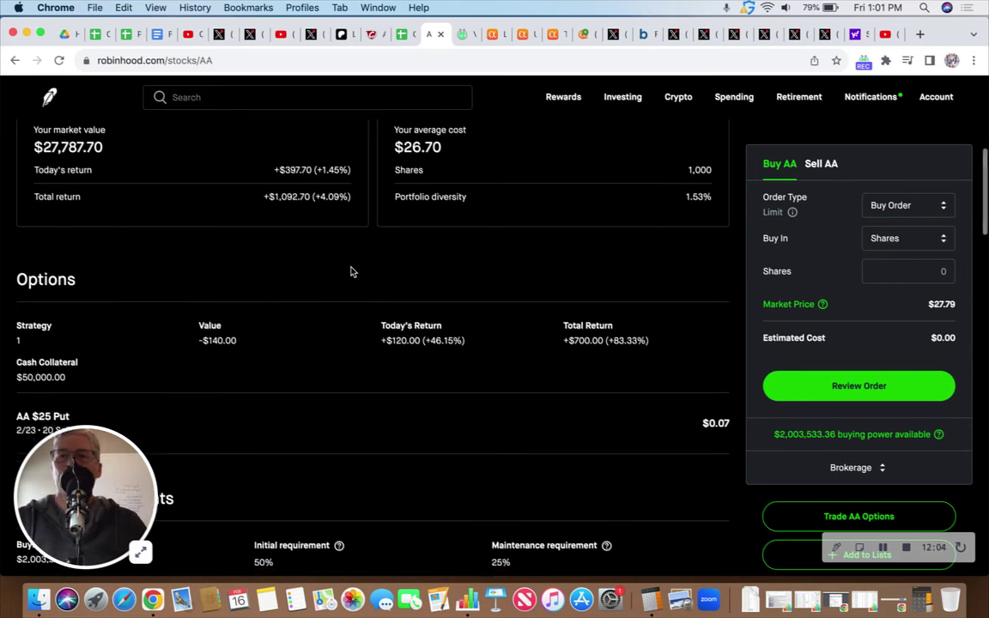
pyautogui.scroll(-1, 351, 271)
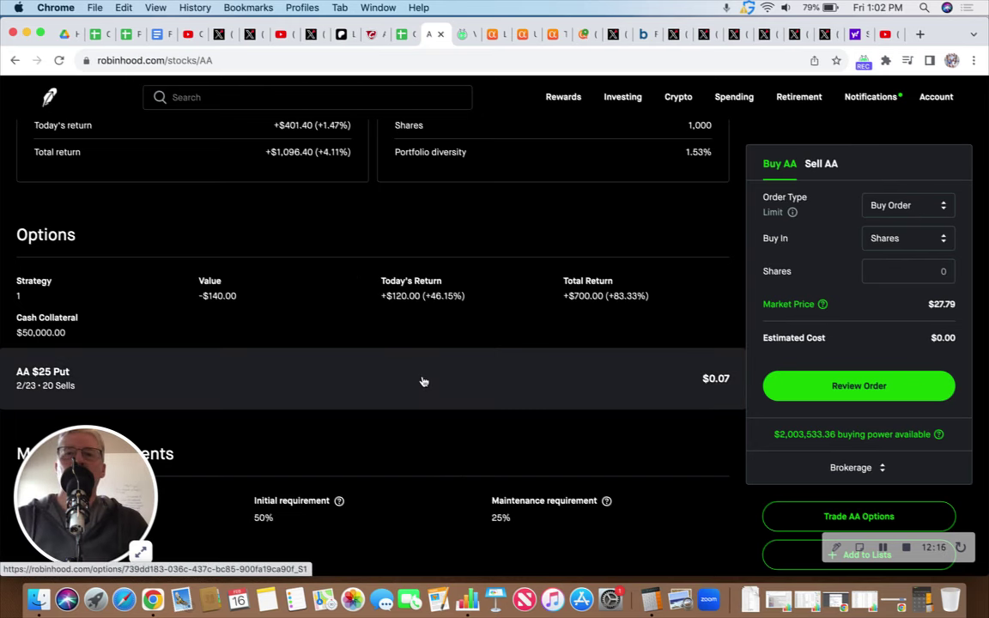
# Submit a buy-to-close for 20 AA $25 Put contracts at $0.07 limit, about $140.60 cost.
pyautogui.click(422, 380)
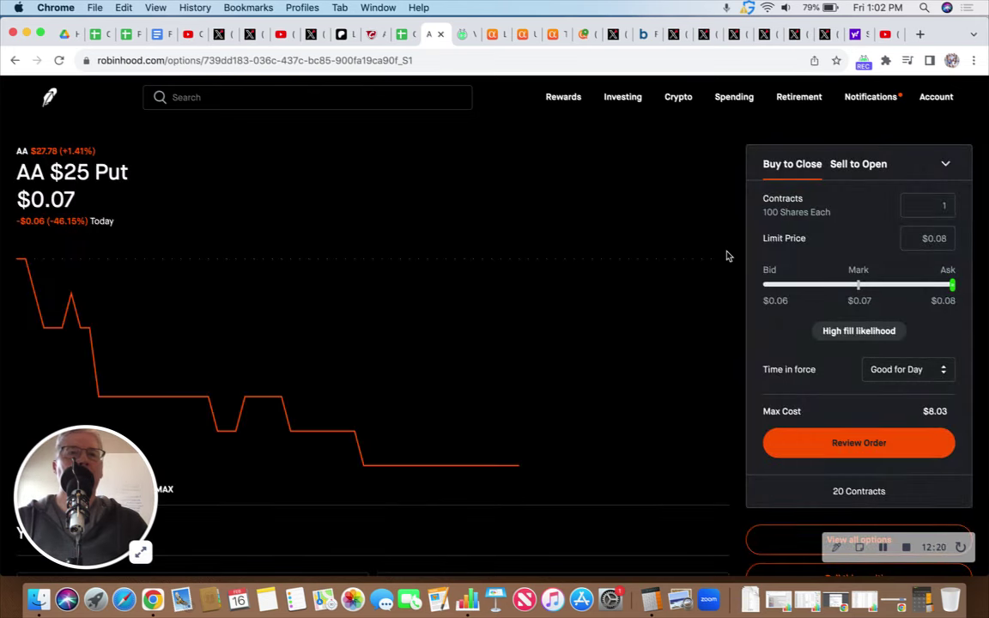
pyautogui.click(929, 206)
pyautogui.write('20')
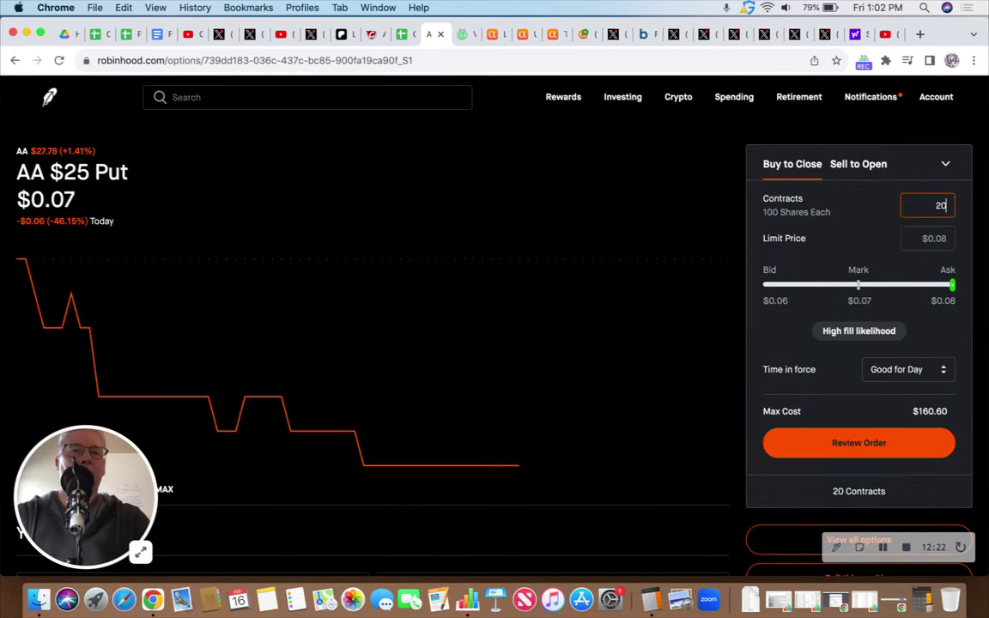
pyautogui.click(931, 238)
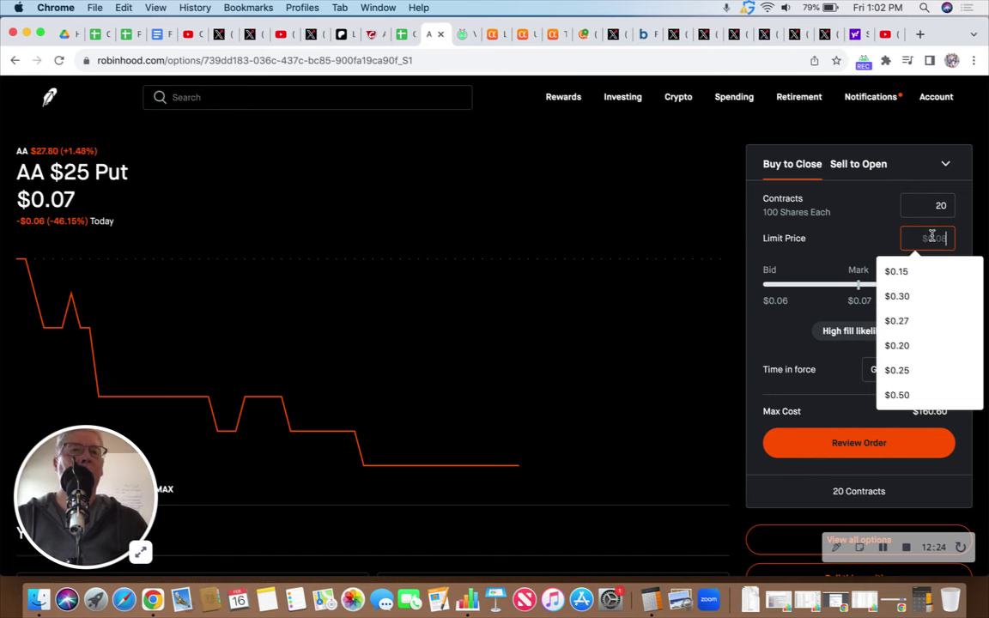
pyautogui.write('0.07')
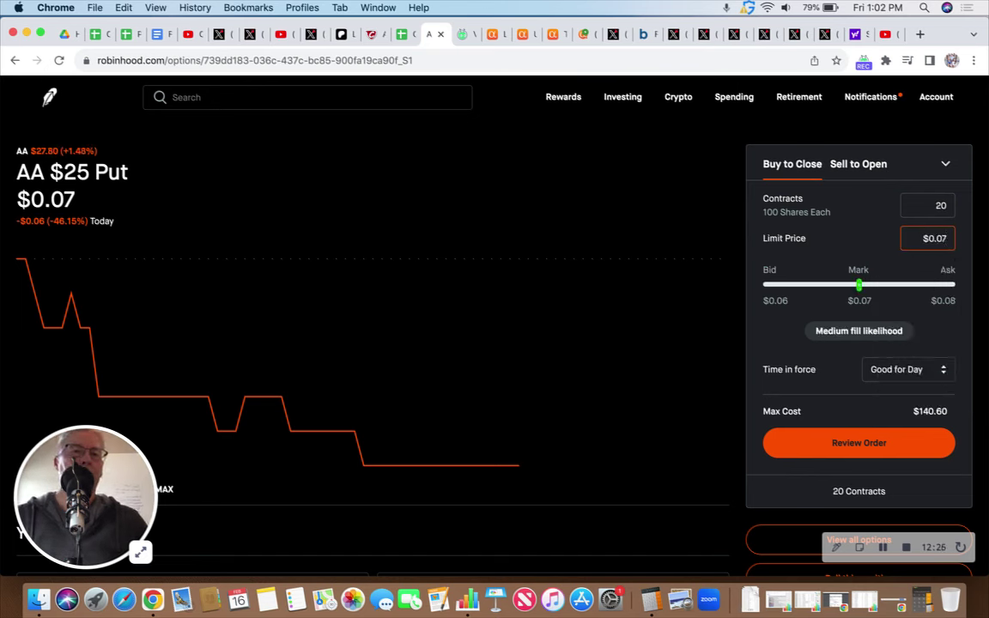
pyautogui.click(859, 444)
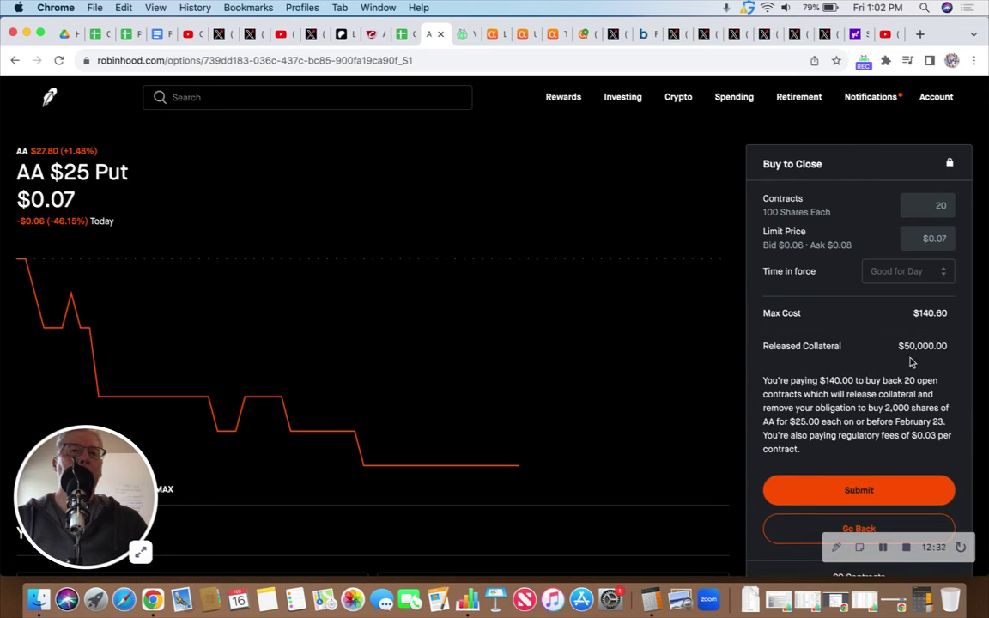
pyautogui.click(859, 491)
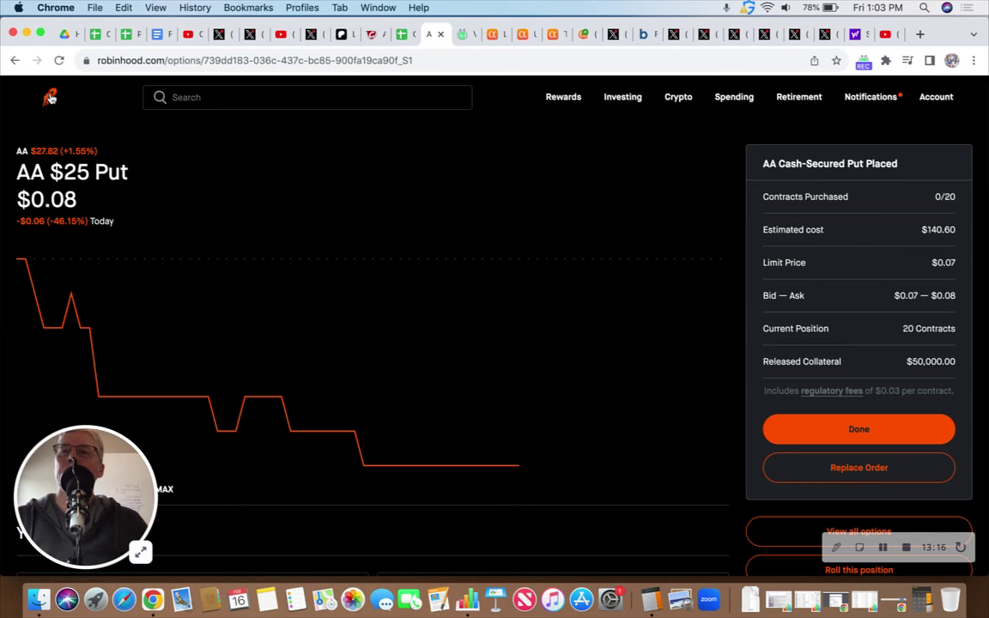
# Return Home and scroll to Pending Orders showing the 20-contract AA $25 Put at $0.07.
pyautogui.click(49, 97)
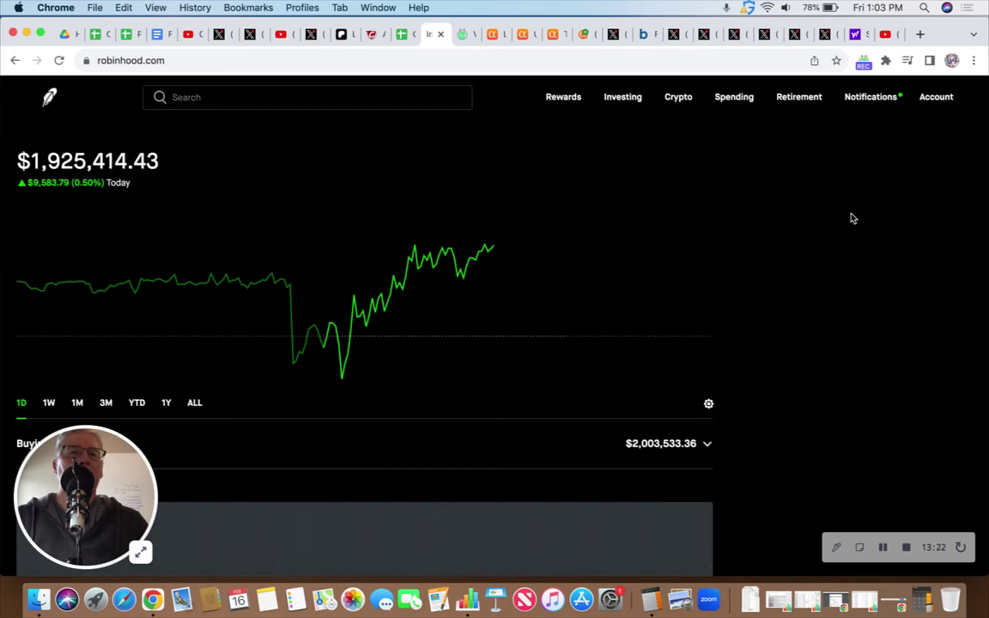
pyautogui.scroll(-2, 876, 302)
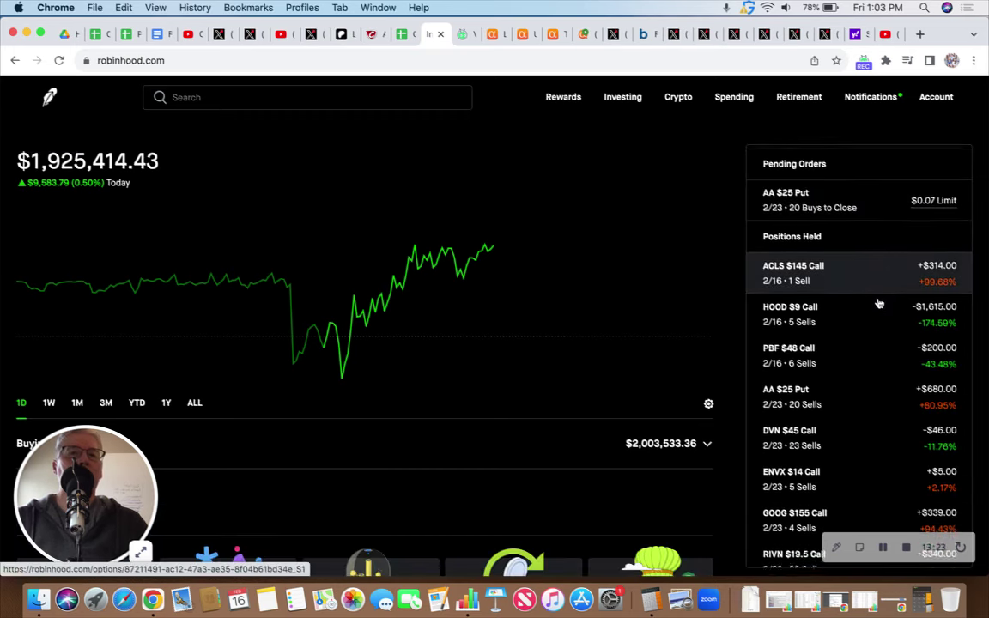
pyautogui.scroll(-5, 877, 302)
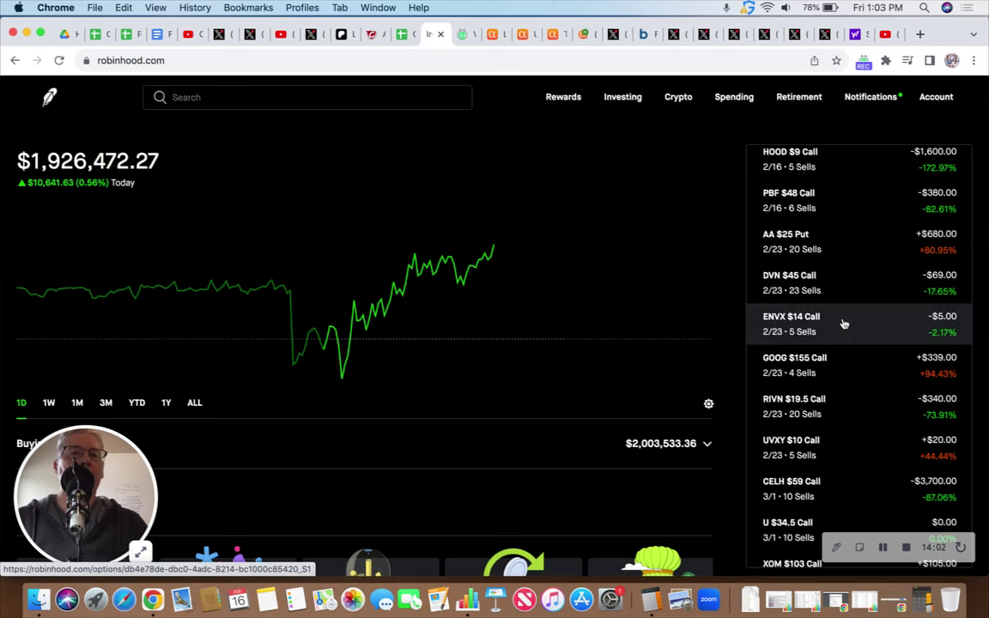
pyautogui.scroll(-1, 843, 323)
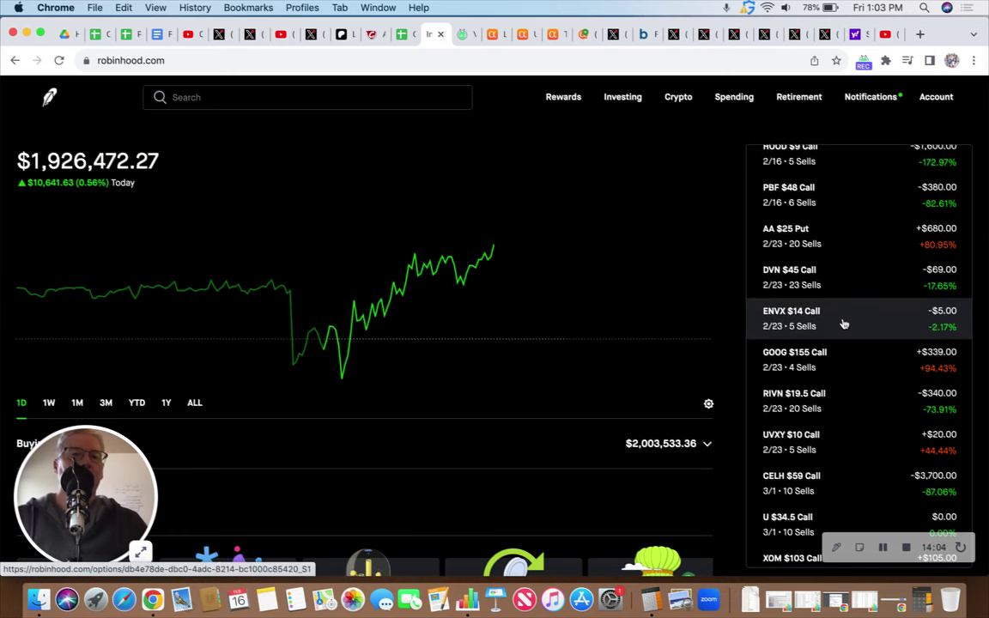
pyautogui.scroll(-2, 843, 323)
pyautogui.scroll(5, 843, 323)
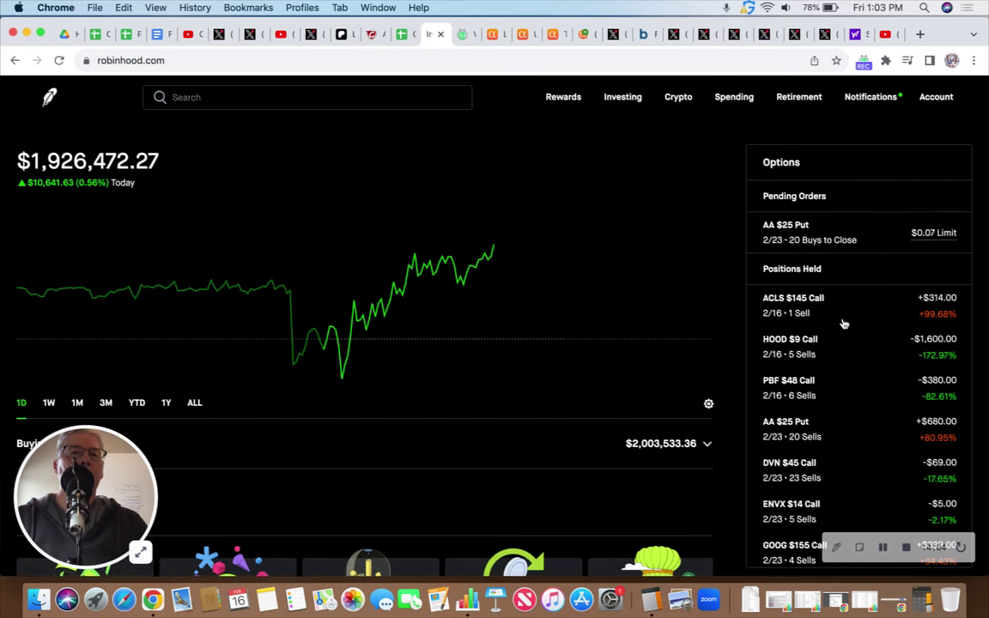